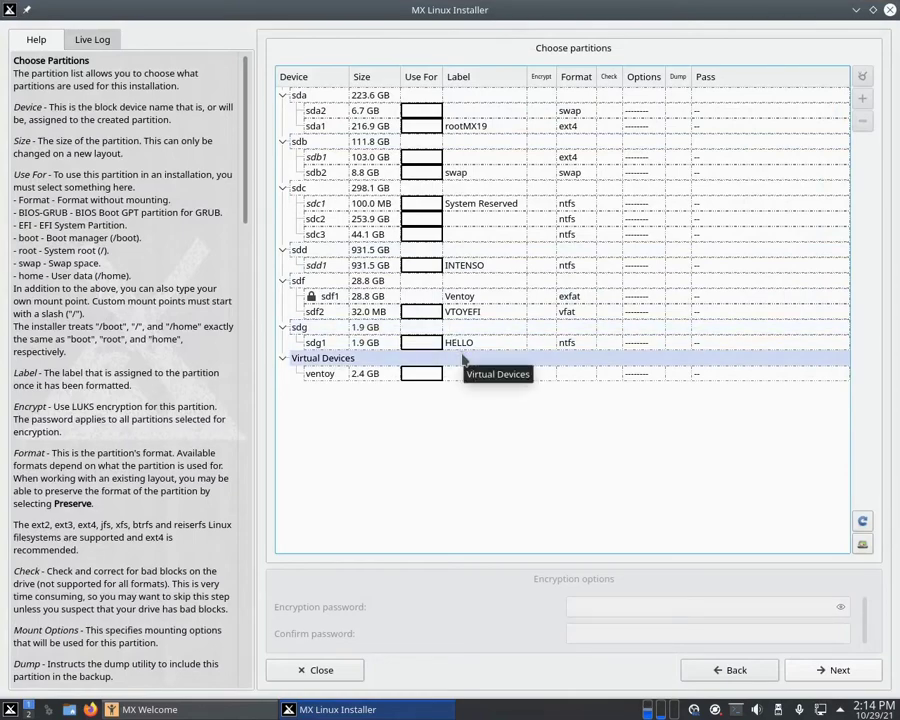
- Launch KDE Partition Manager from the installer's partition selection page and move its window fully into view
click(862, 546)
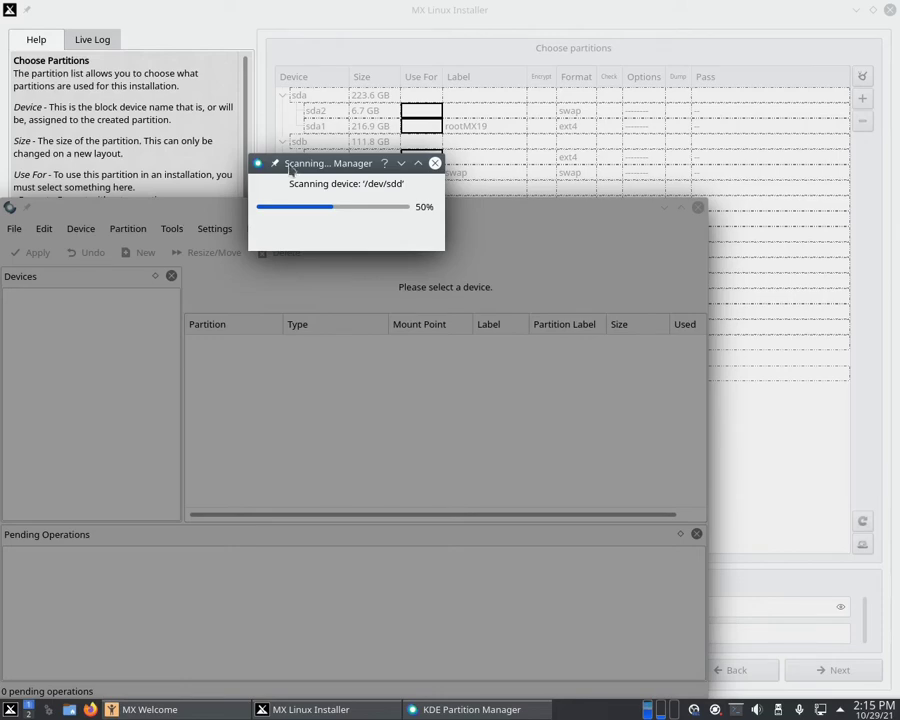
drag(290, 170, 210, 324)
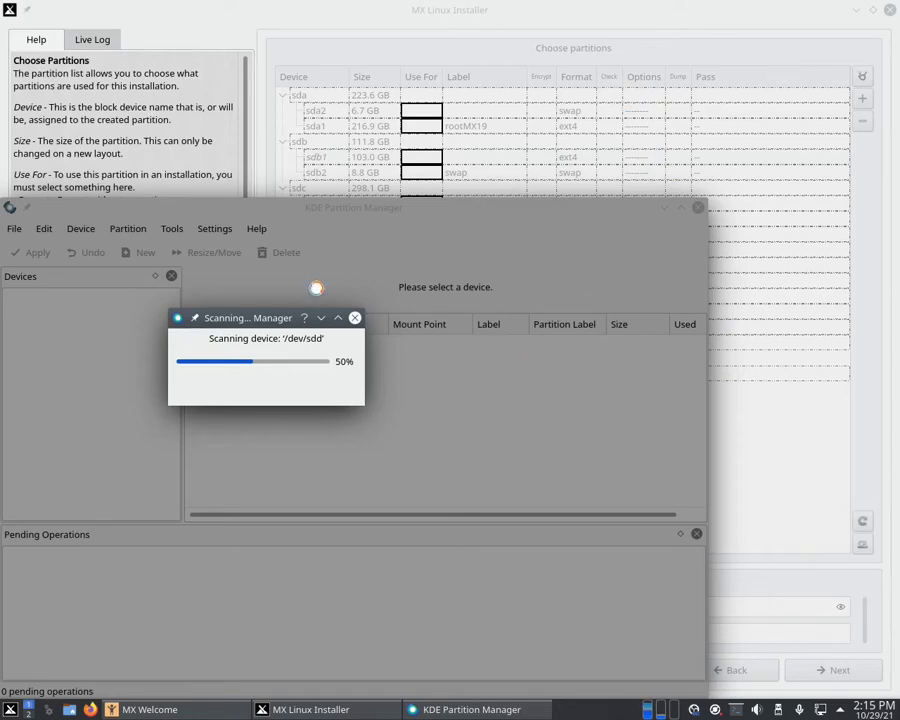
drag(247, 322, 250, 338)
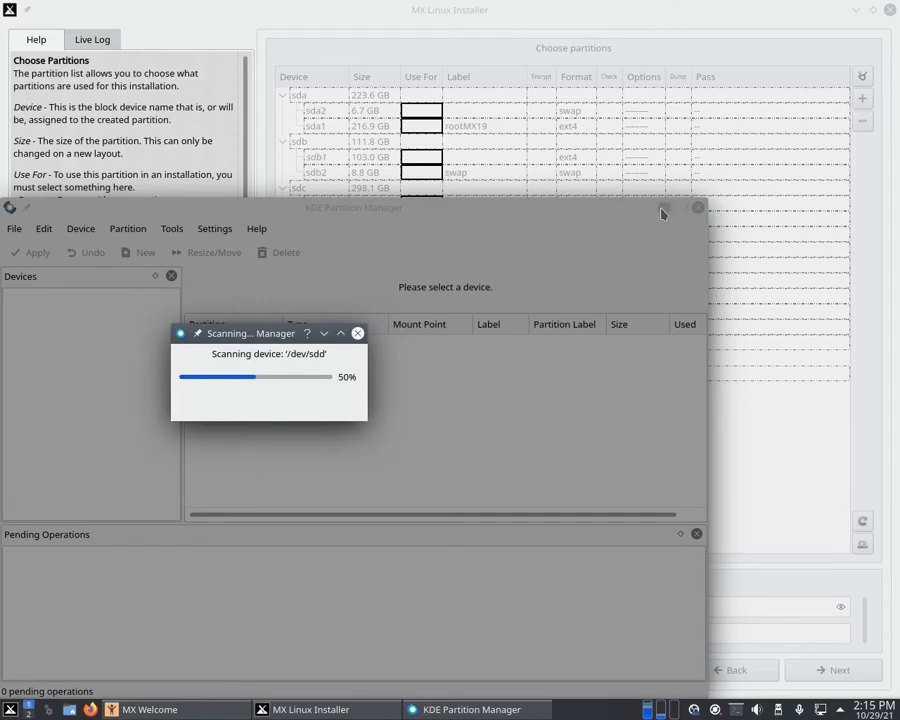
drag(242, 328, 224, 370)
drag(365, 213, 445, 129)
drag(215, 384, 381, 347)
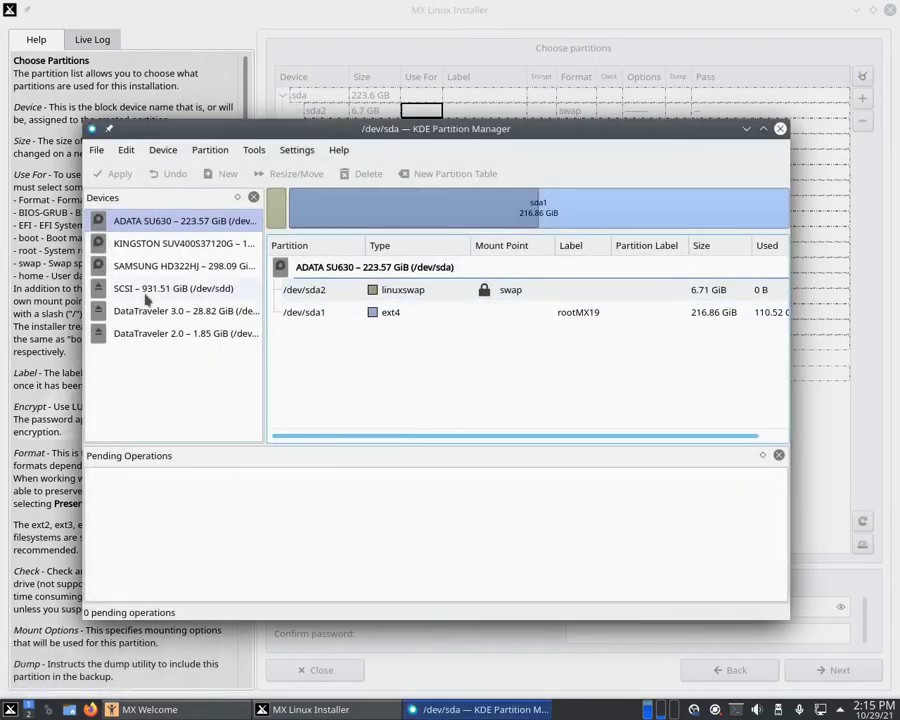
- Check the drives in the device list and delete the ext4 partition sdb1 on the KINGSTON drive
click(160, 266)
click(187, 224)
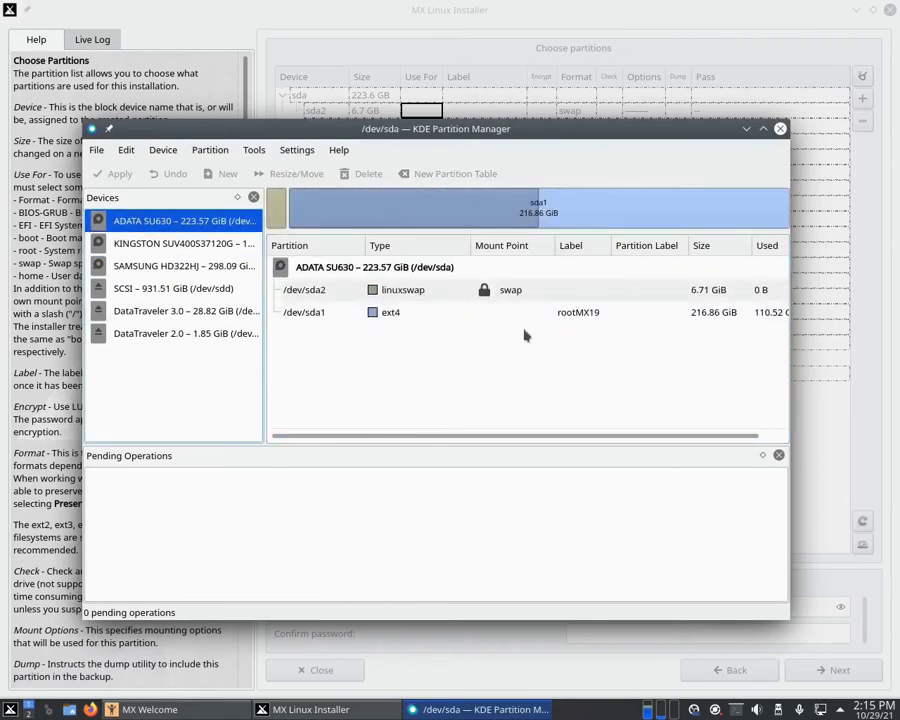
click(200, 248)
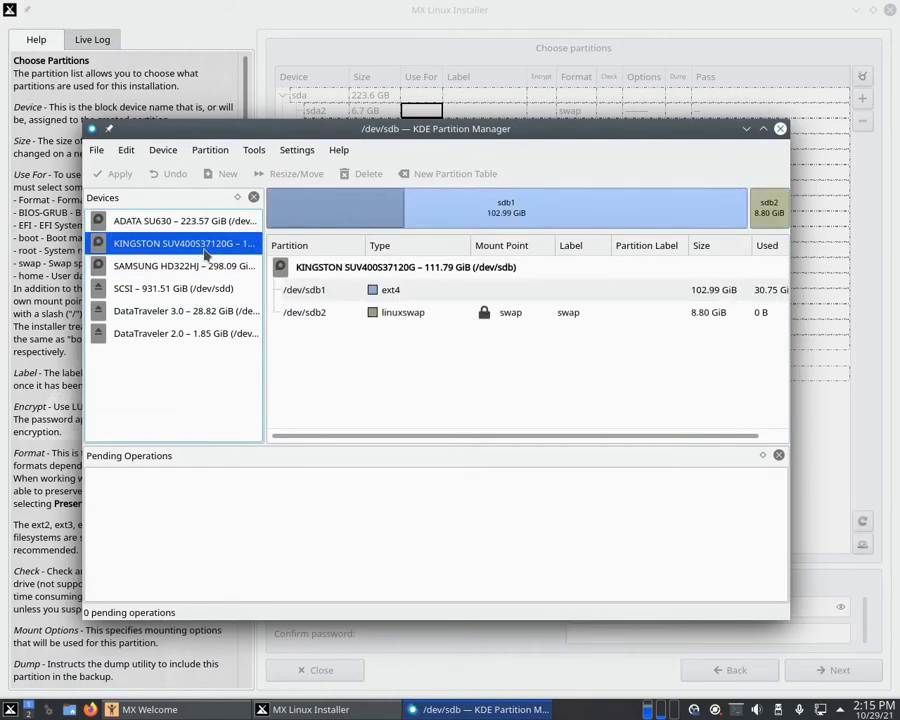
click(335, 290)
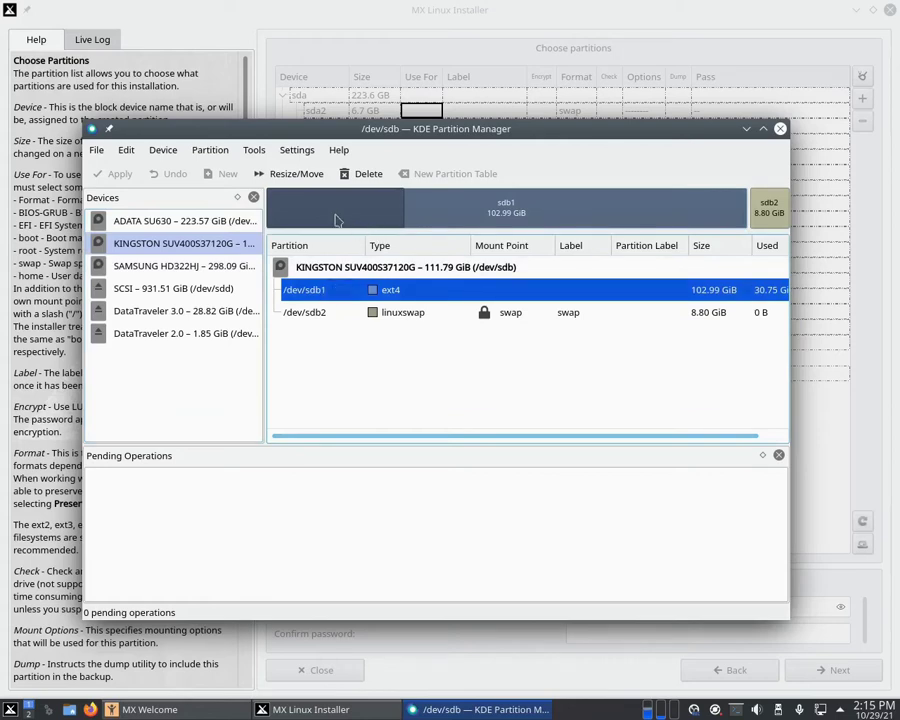
click(361, 174)
click(389, 292)
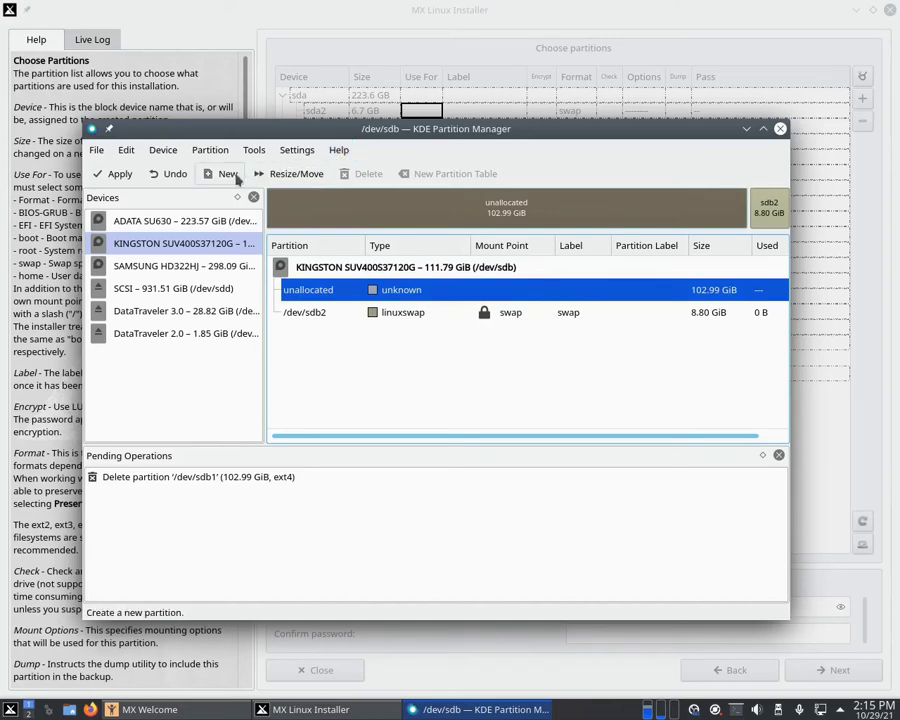
- Deactivate the swap on sdb2 of the KINGSTON drive and delete that partition
click(385, 318)
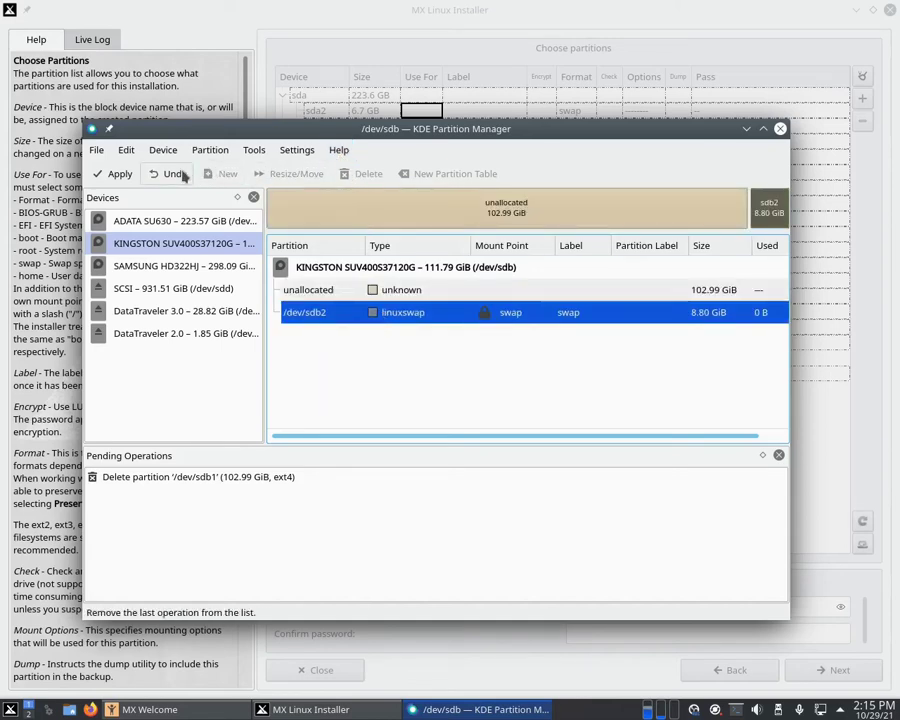
right_click(371, 317)
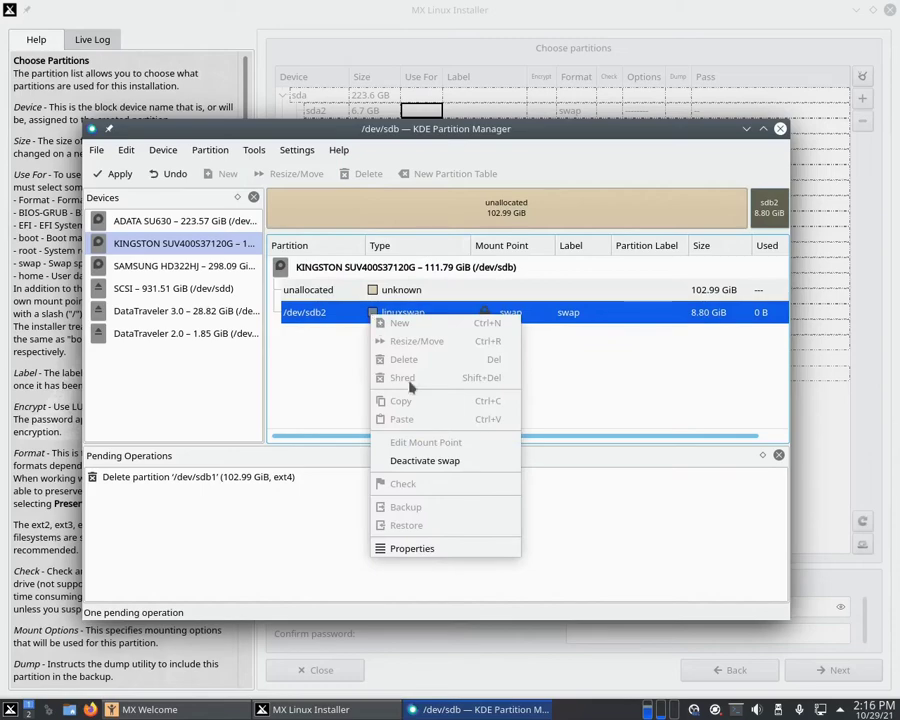
click(406, 462)
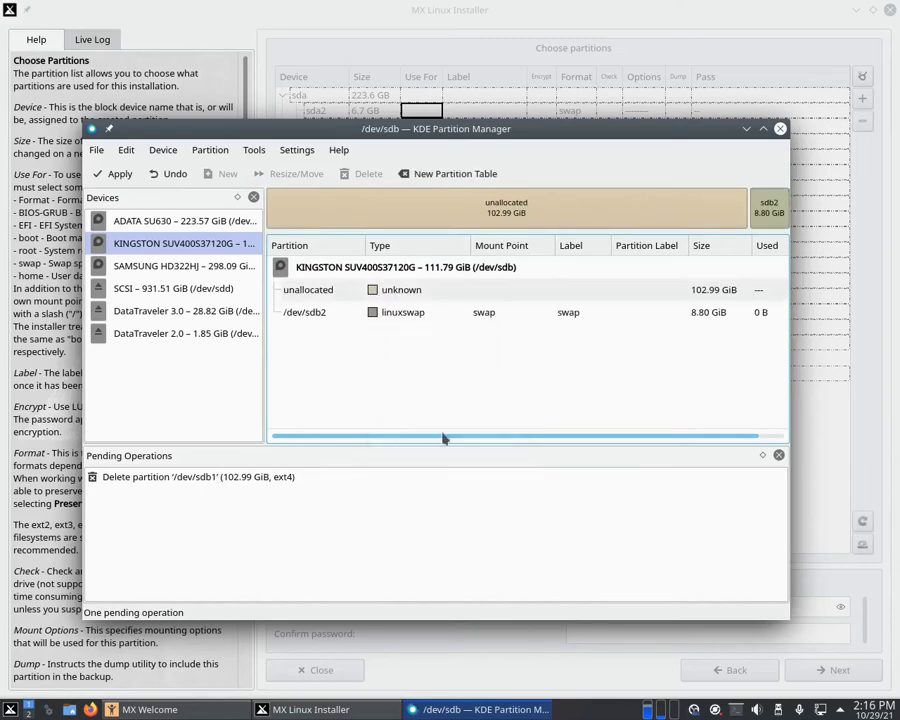
right_click(389, 318)
click(440, 362)
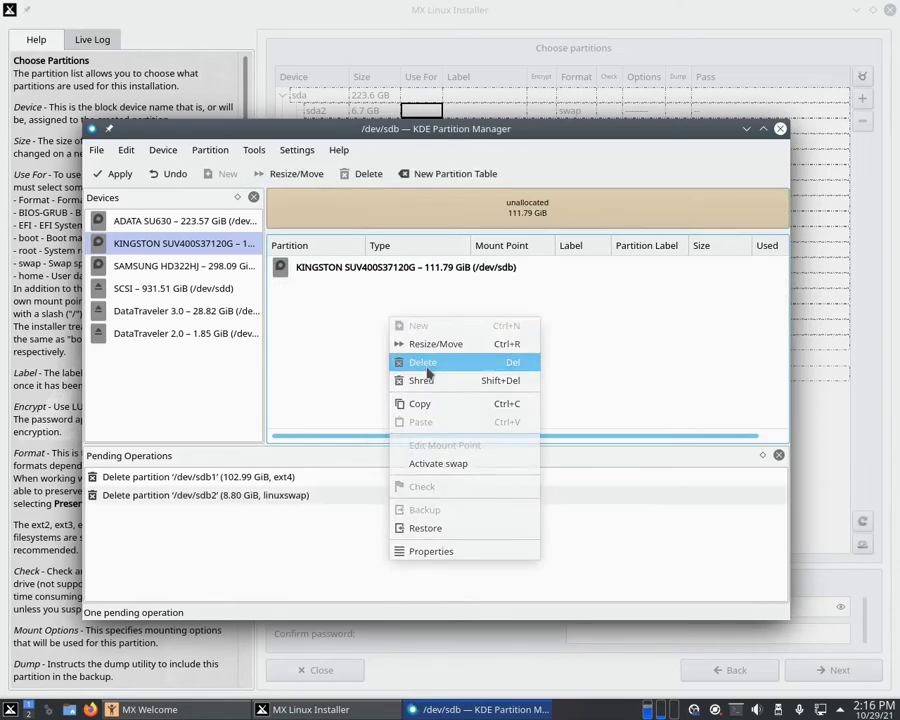
- Create a new MS-Dos partition table on the KINGSTON drive
click(426, 298)
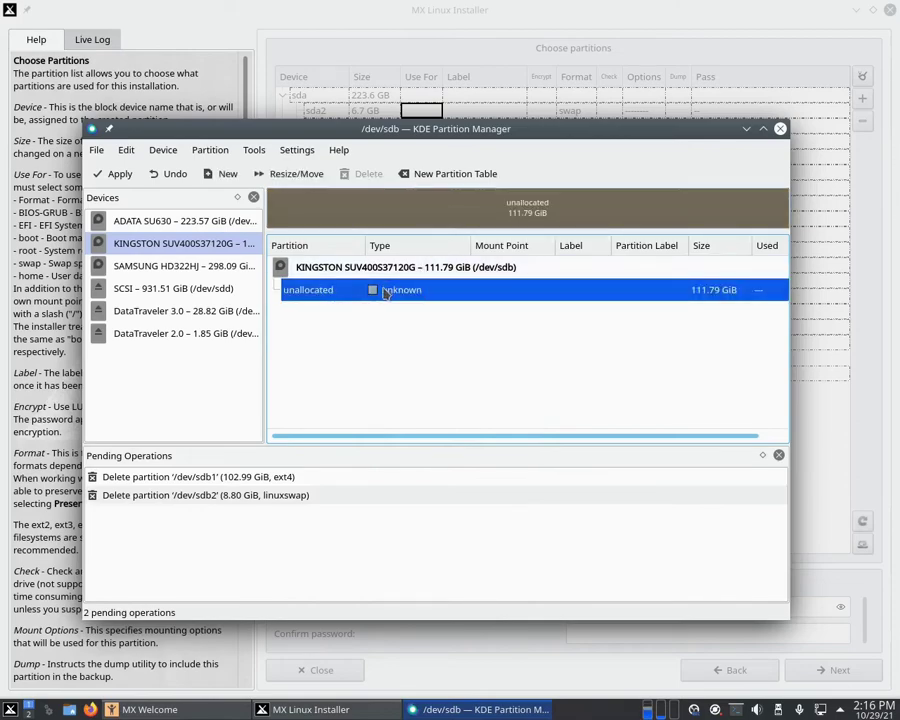
click(458, 176)
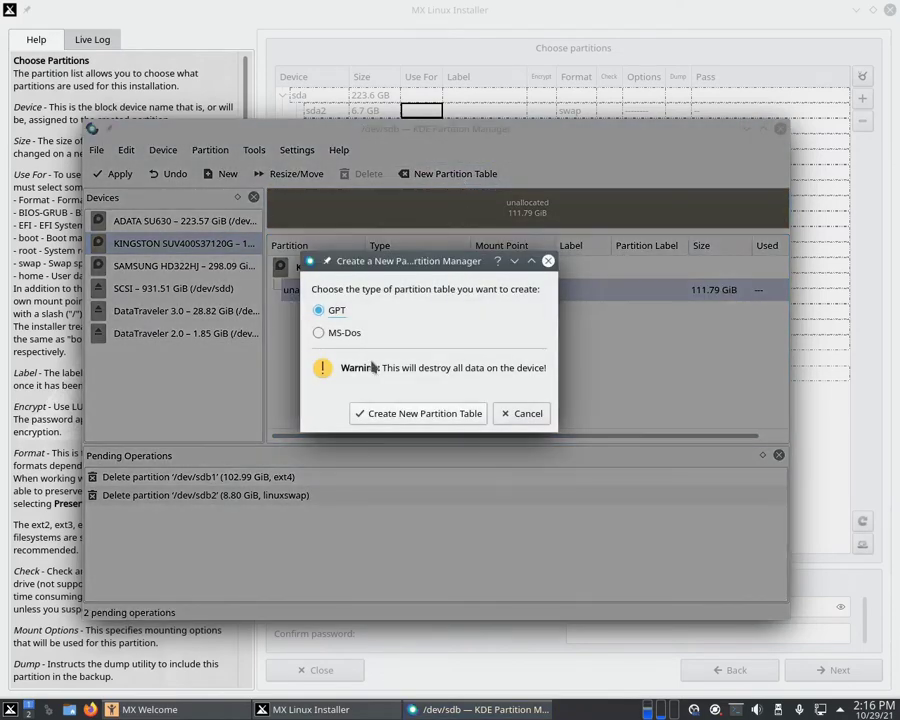
click(337, 337)
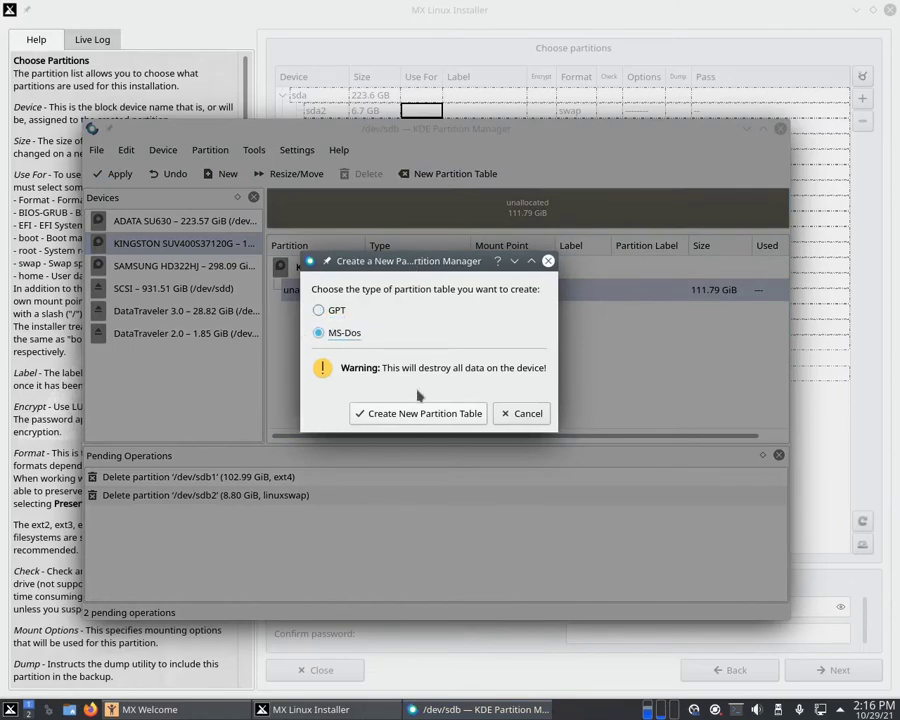
click(439, 418)
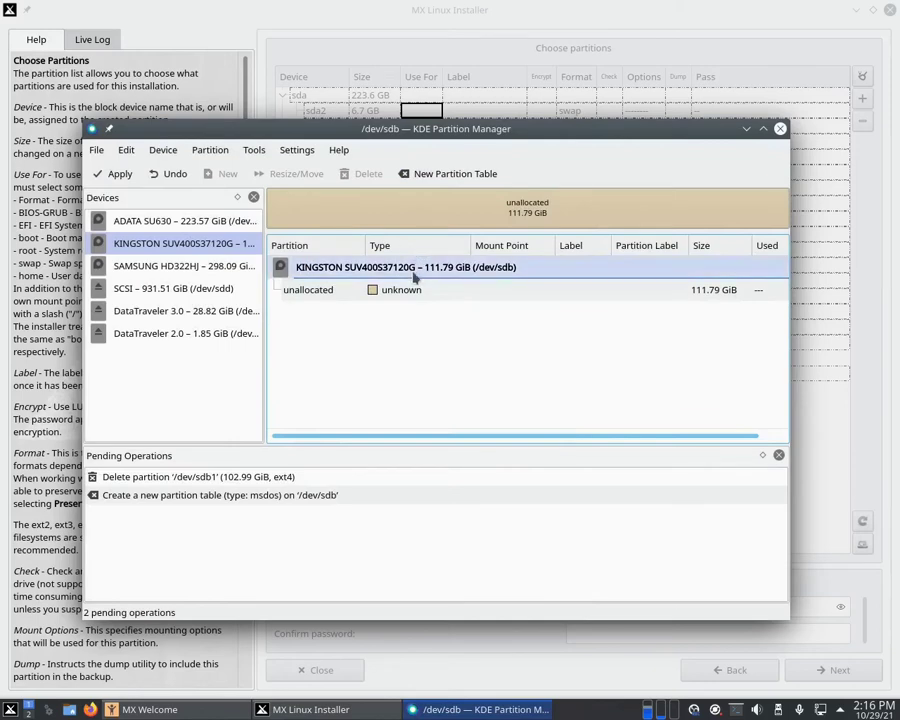
- Create a primary ext4 partition that fills all the unallocated space on the KINGSTON drive
click(415, 290)
right_click(416, 290)
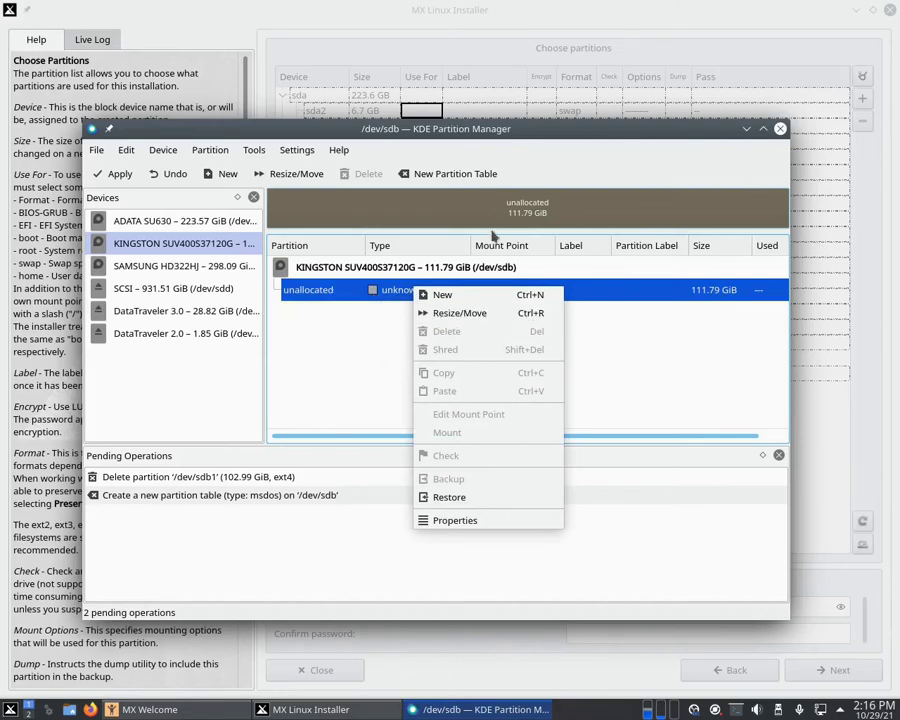
click(512, 295)
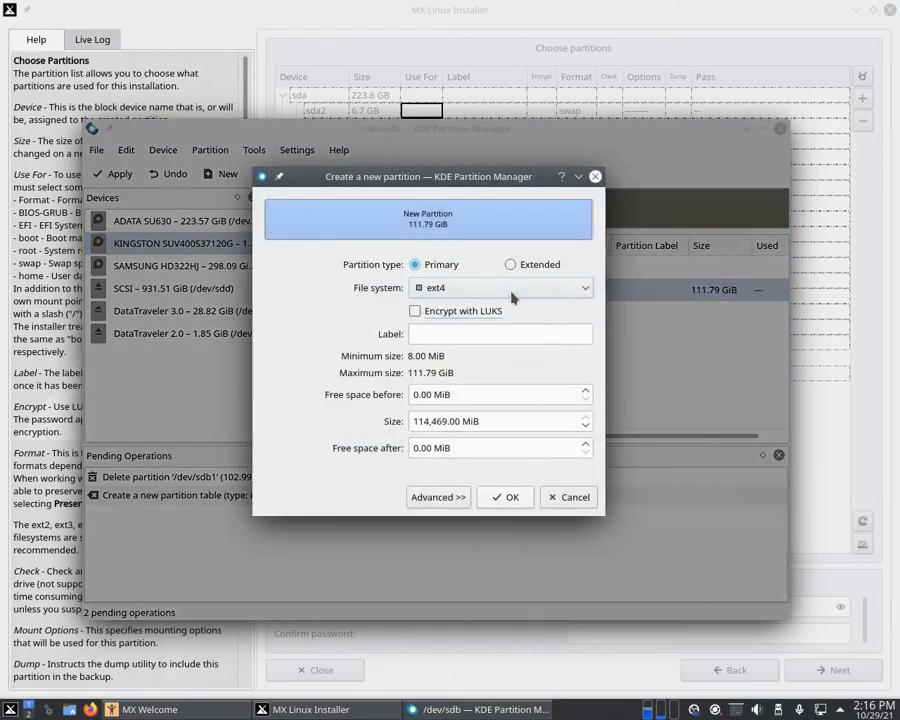
drag(497, 183, 500, 191)
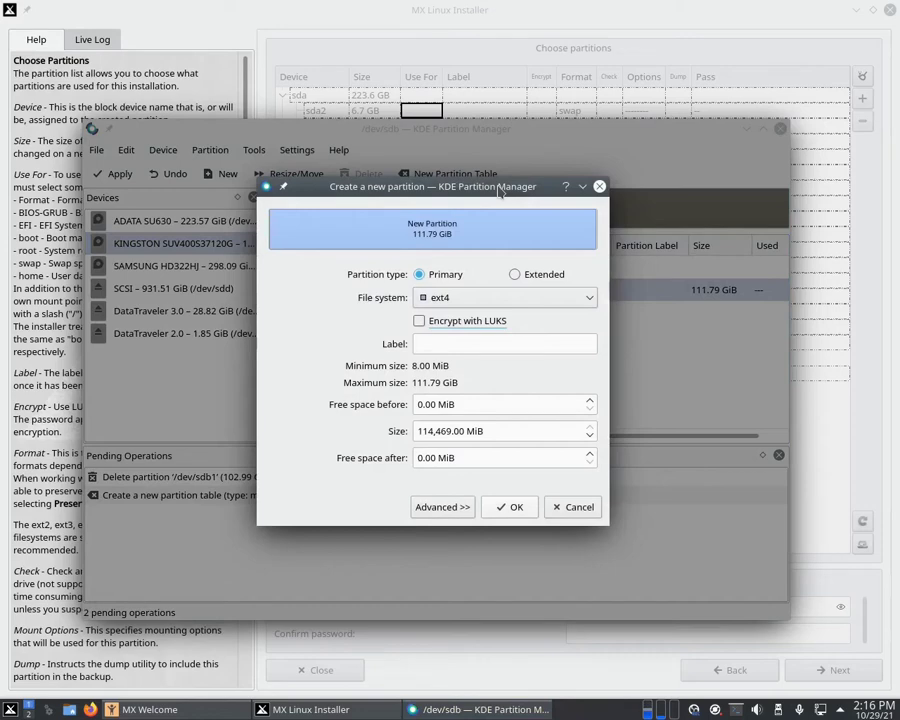
drag(500, 192, 499, 191)
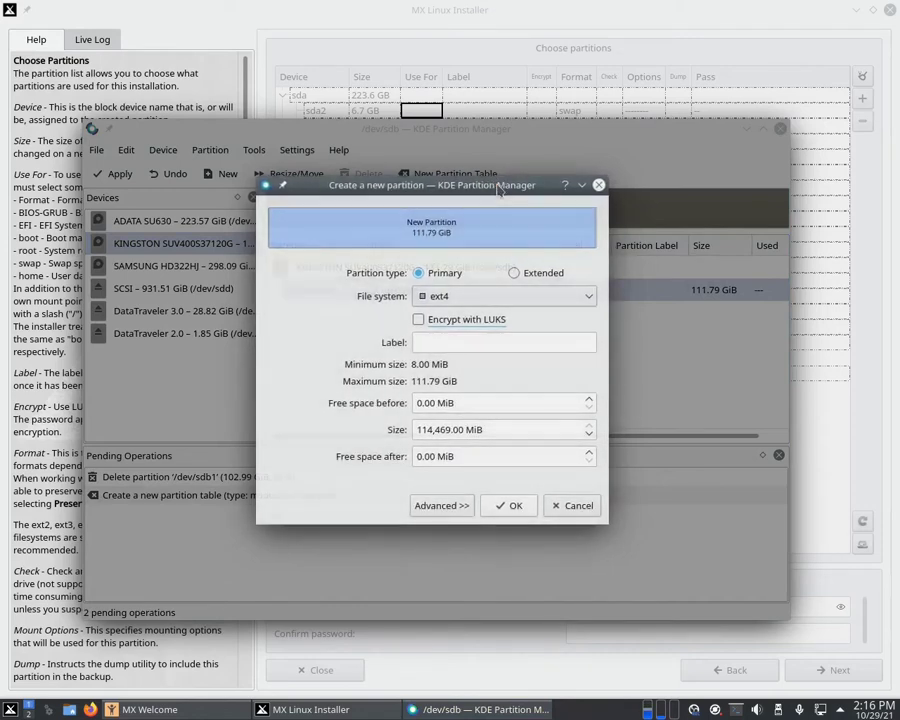
click(438, 298)
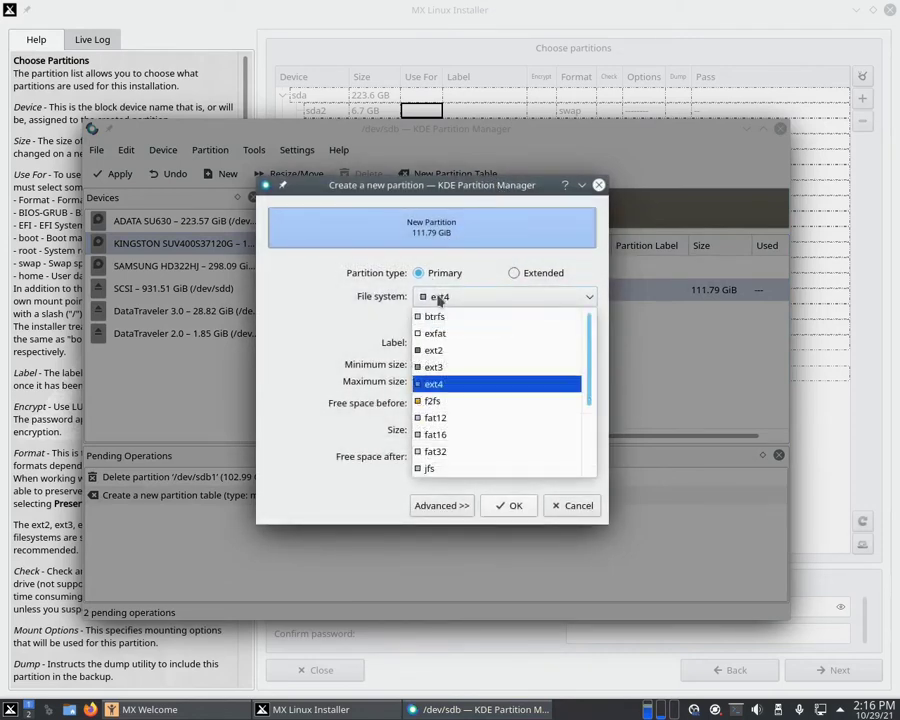
click(474, 390)
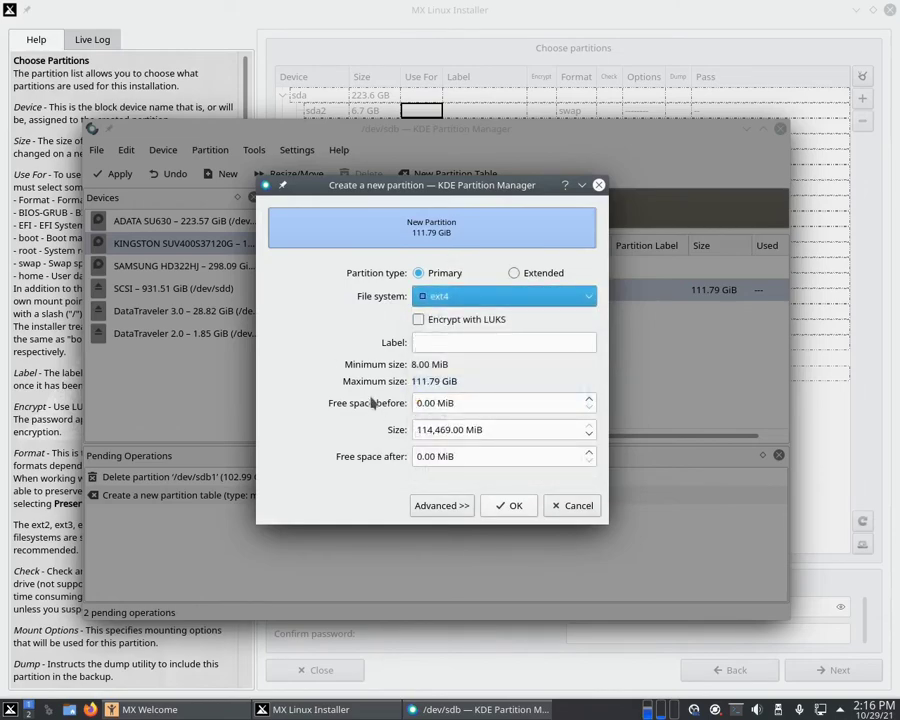
click(515, 506)
- Shrink the new ext4 partition to about 101 GiB, leaving about 11,000 MiB of free space after it
click(446, 297)
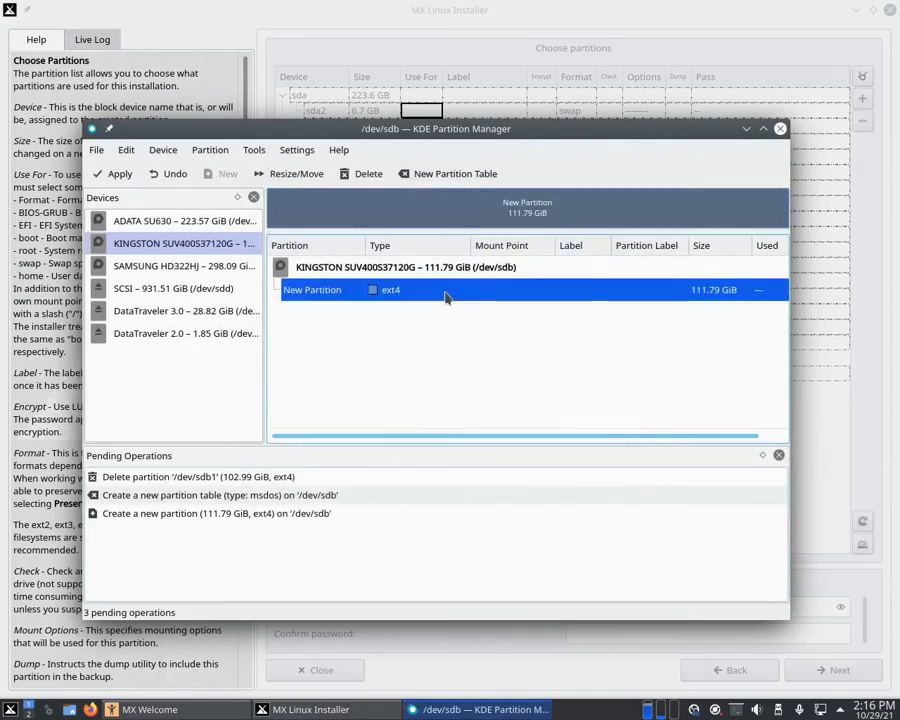
right_click(446, 297)
click(501, 326)
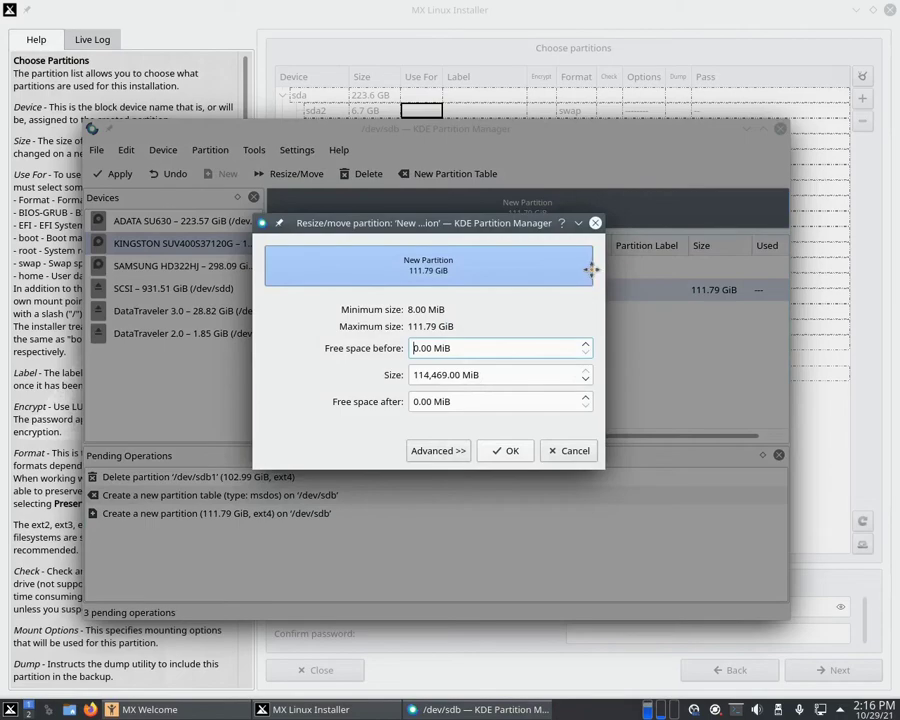
drag(593, 269, 563, 266)
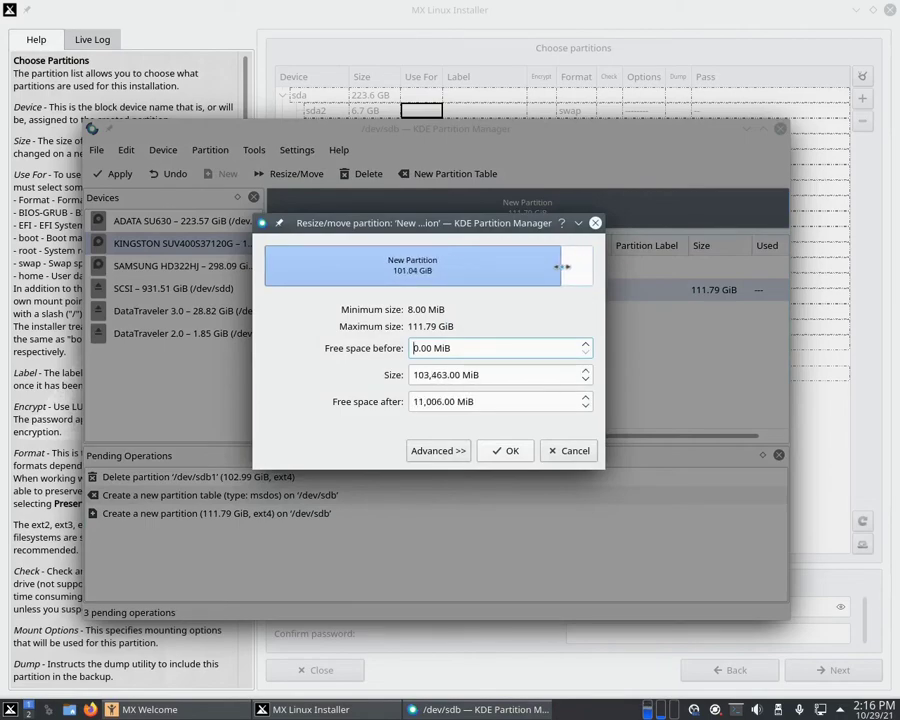
click(508, 451)
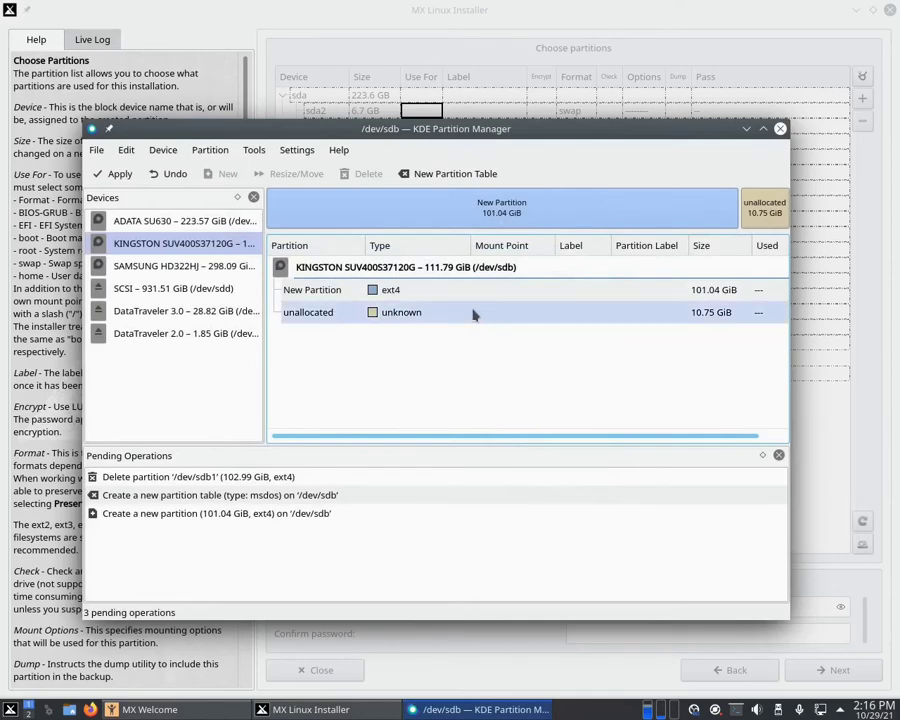
- Create a primary linuxswap partition in the remaining unallocated space on the KINGSTON drive
right_click(474, 315)
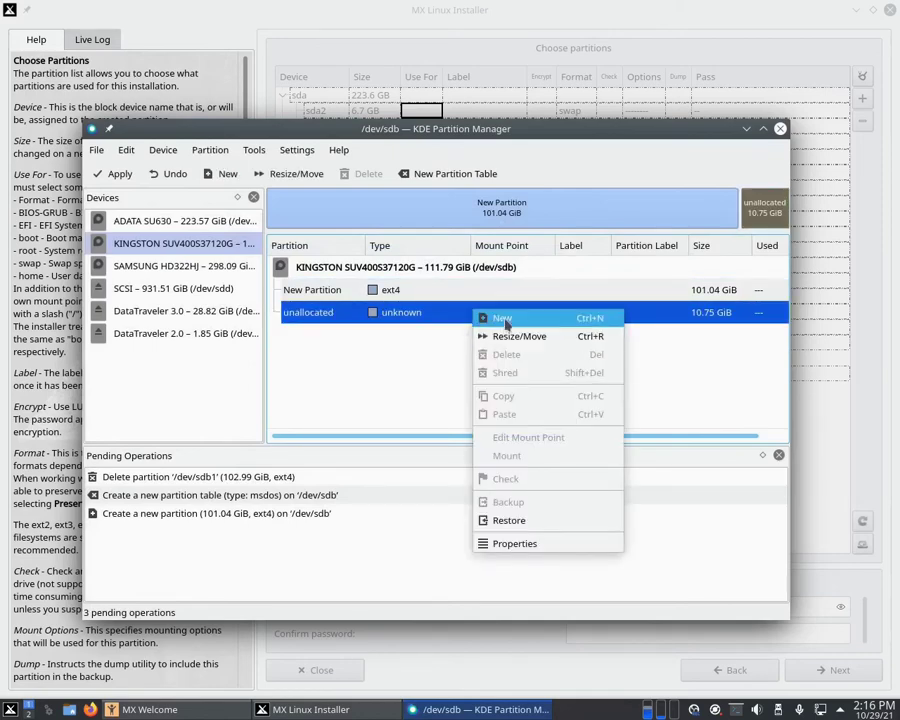
click(495, 318)
click(512, 304)
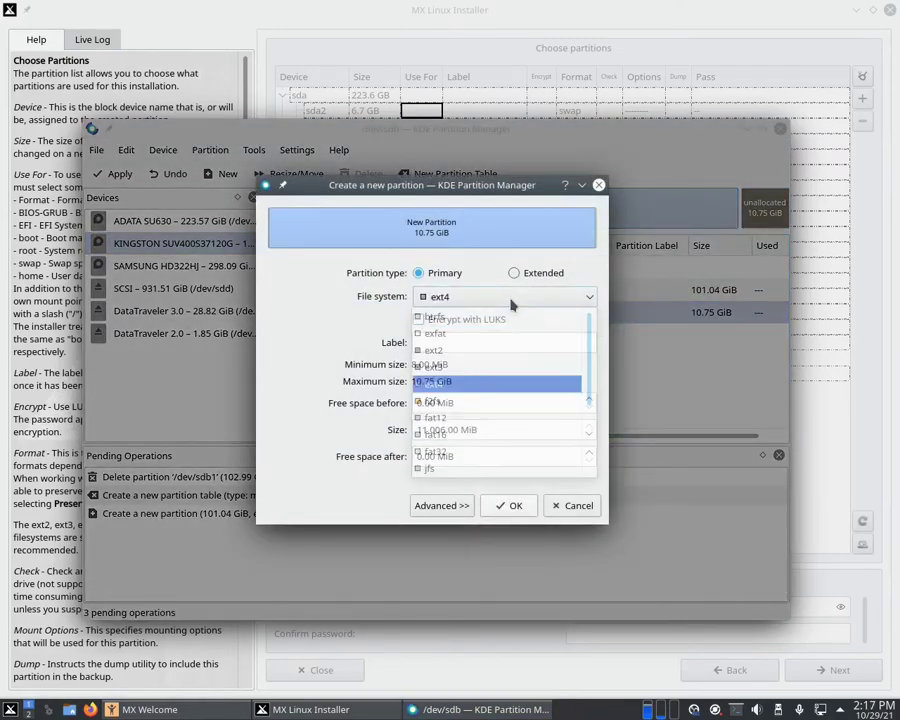
scroll(477, 441, down, 3)
scroll(530, 390, up, 3)
scroll(510, 396, down, 3)
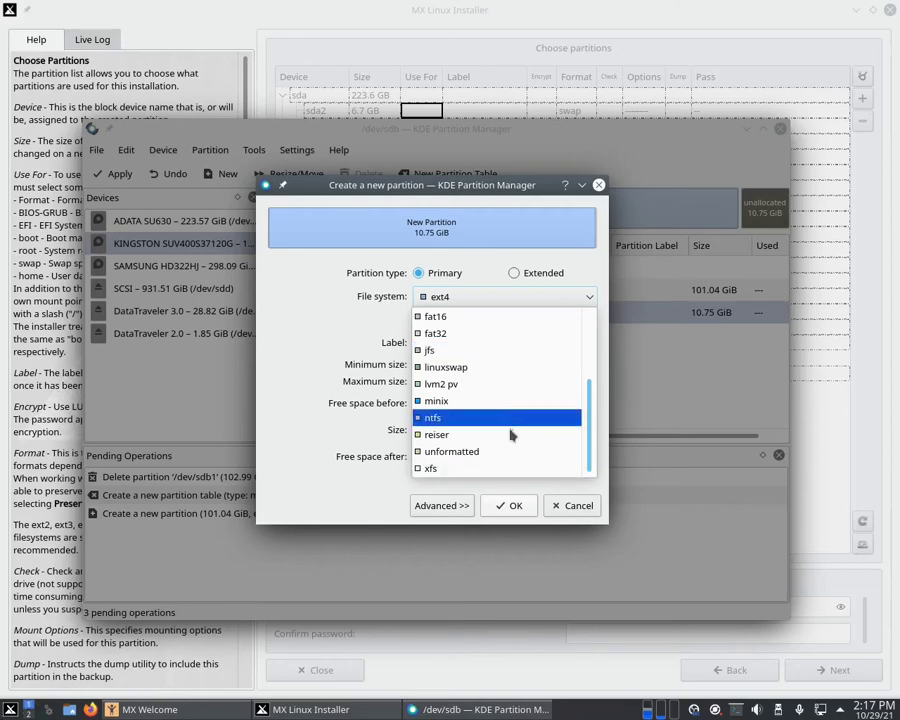
click(492, 368)
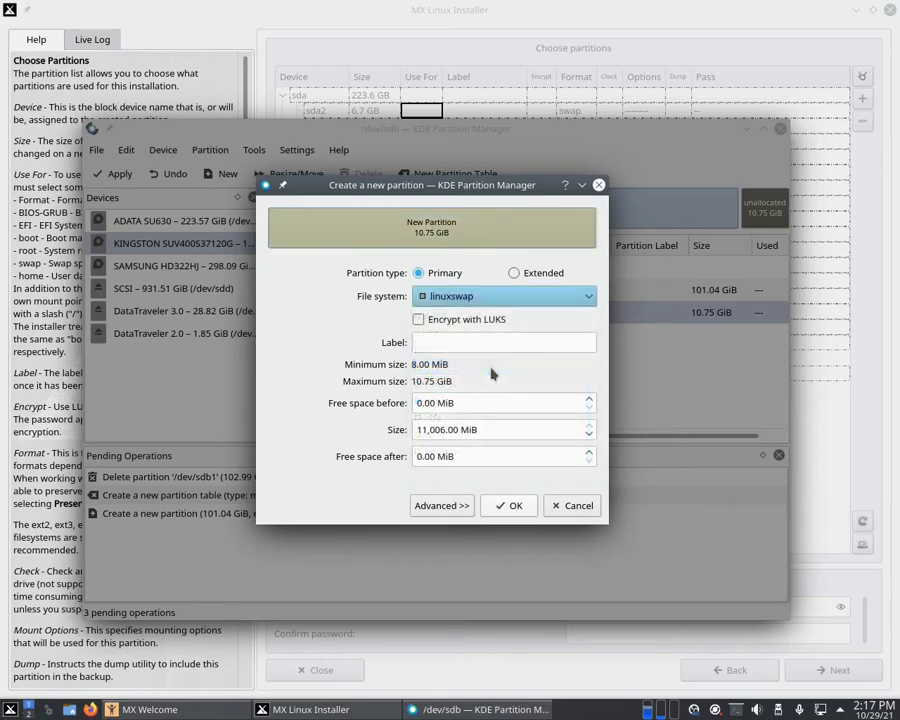
click(500, 506)
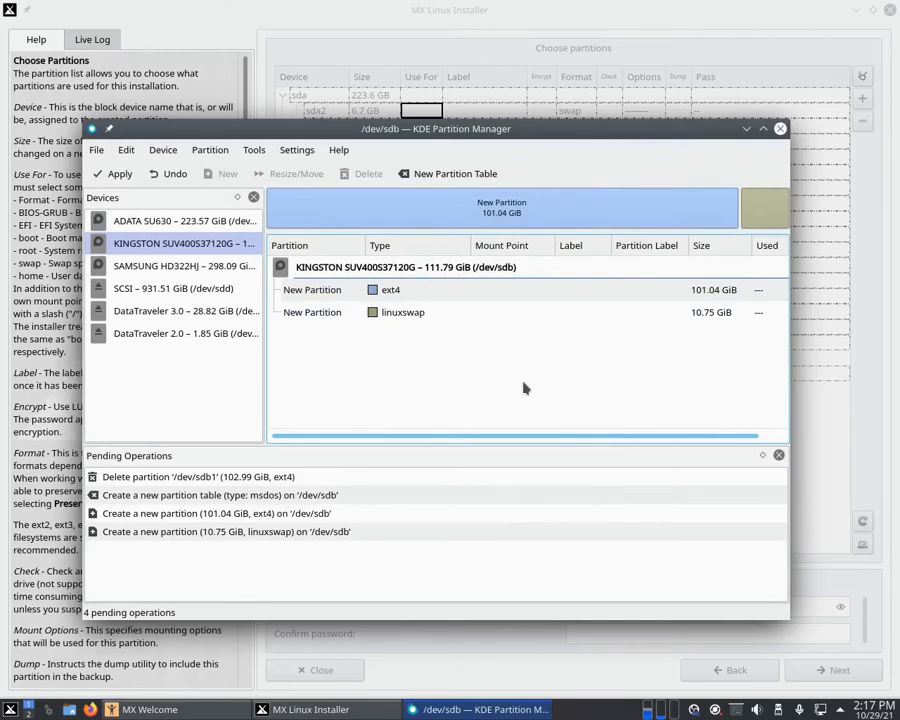
- Apply all pending partition operations to the KINGSTON drive and confirm the permanent disk changes
mouse_move(463, 137)
mouse_down()
mouse_move(466, 130)
mouse_move(468, 138)
mouse_up()
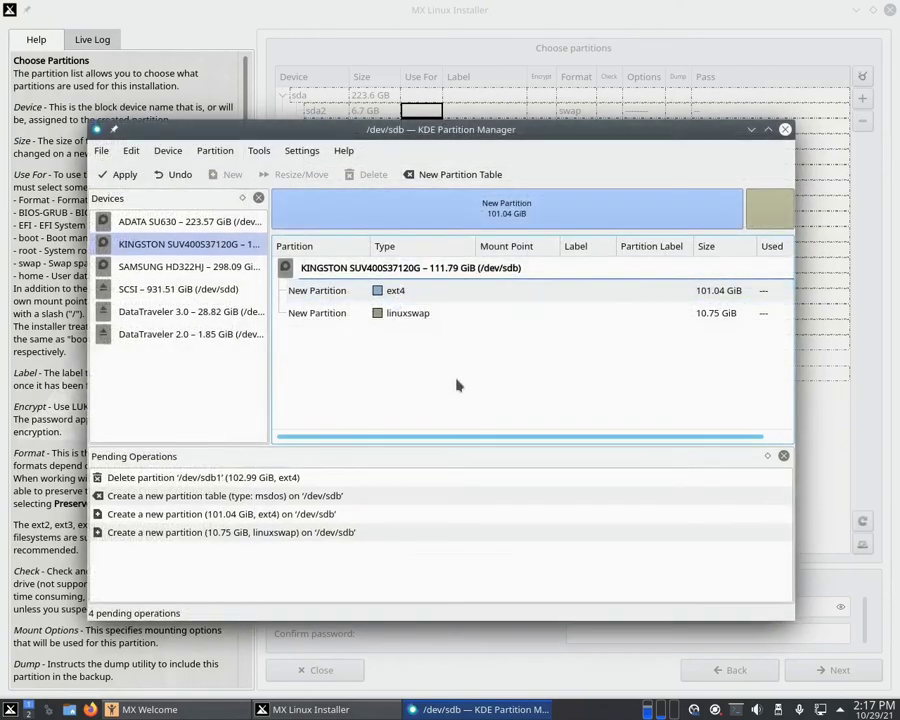
click(446, 314)
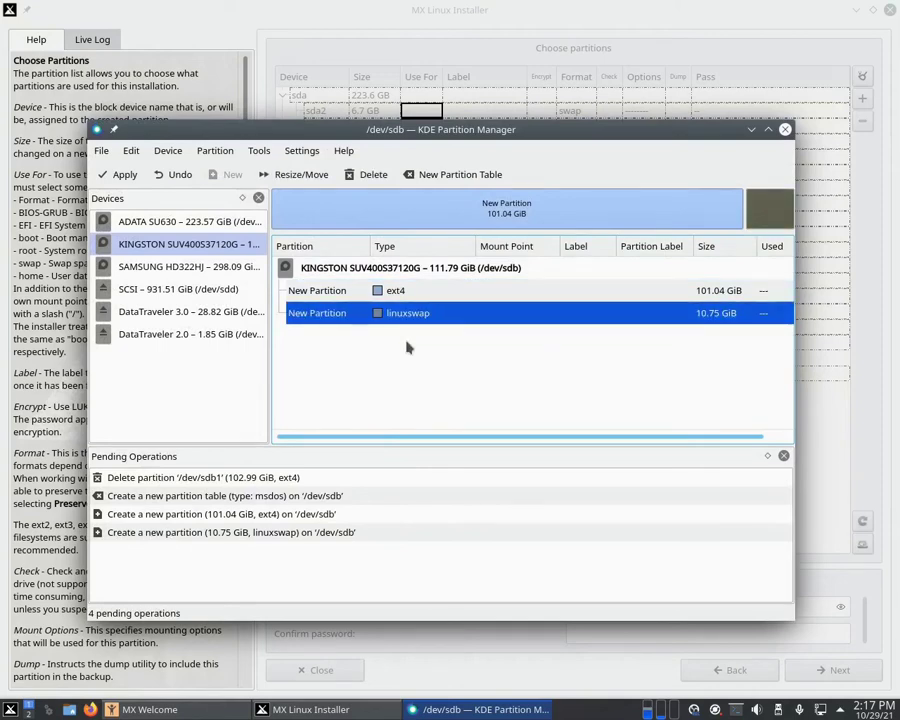
click(123, 177)
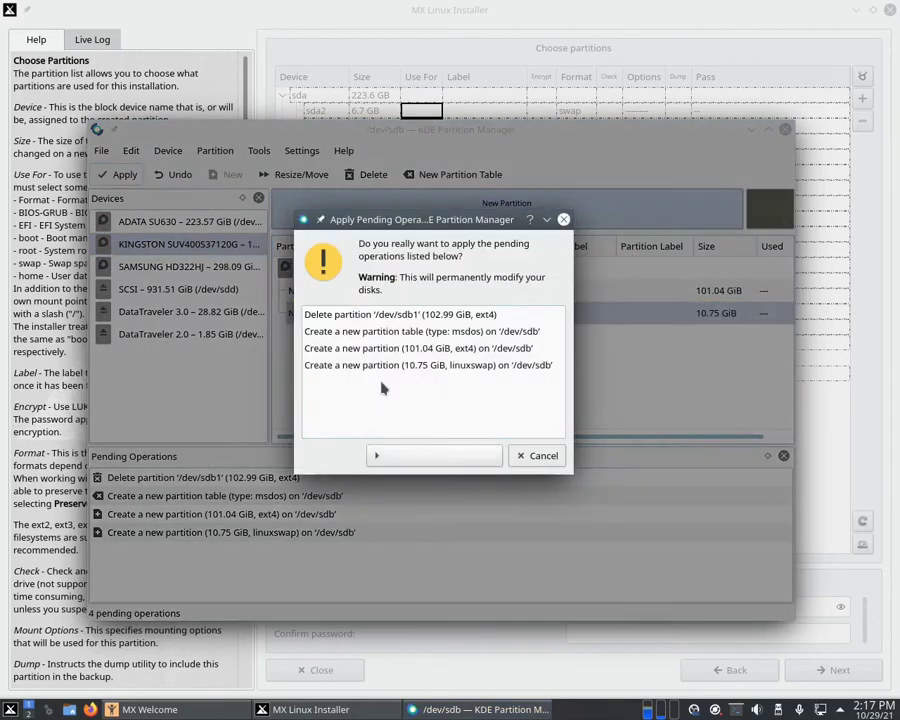
click(428, 457)
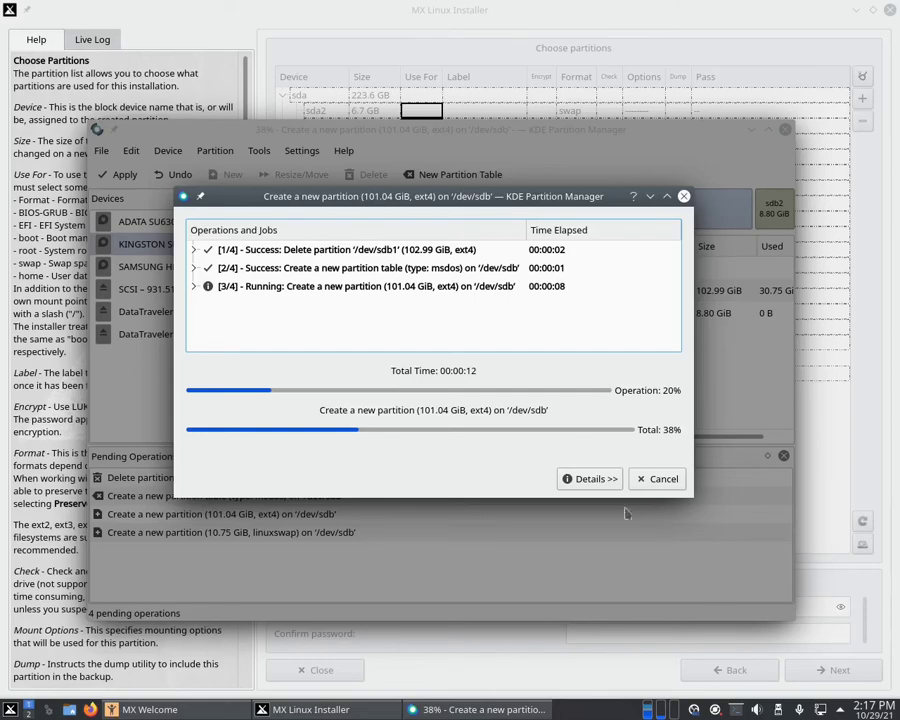
- Examine the detailed job log of the running partition operations in an enlarged progress window, and close the report when they finish
click(590, 478)
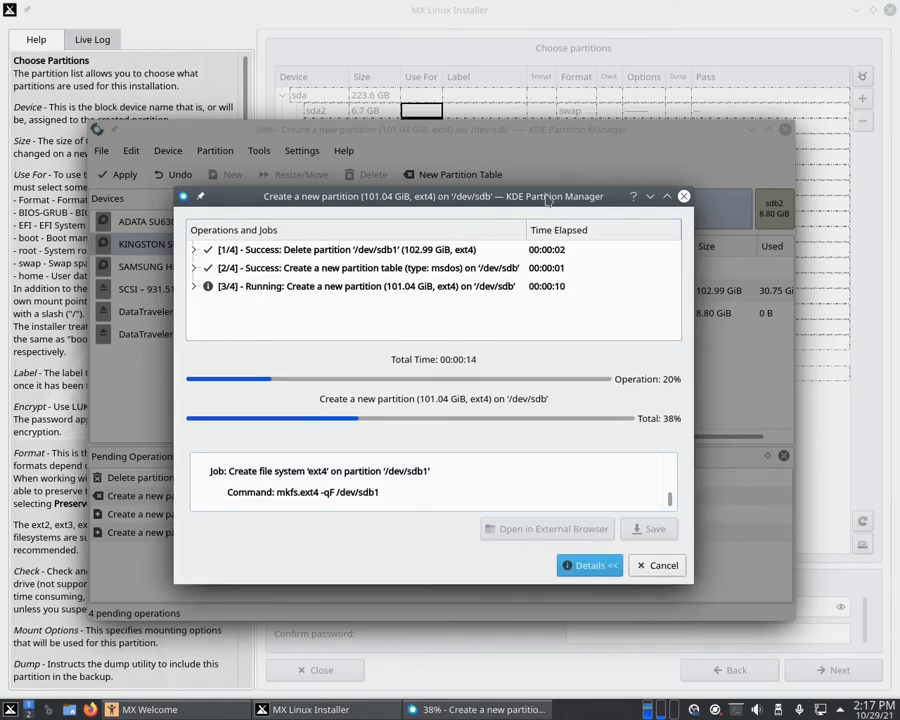
drag(548, 197, 539, 33)
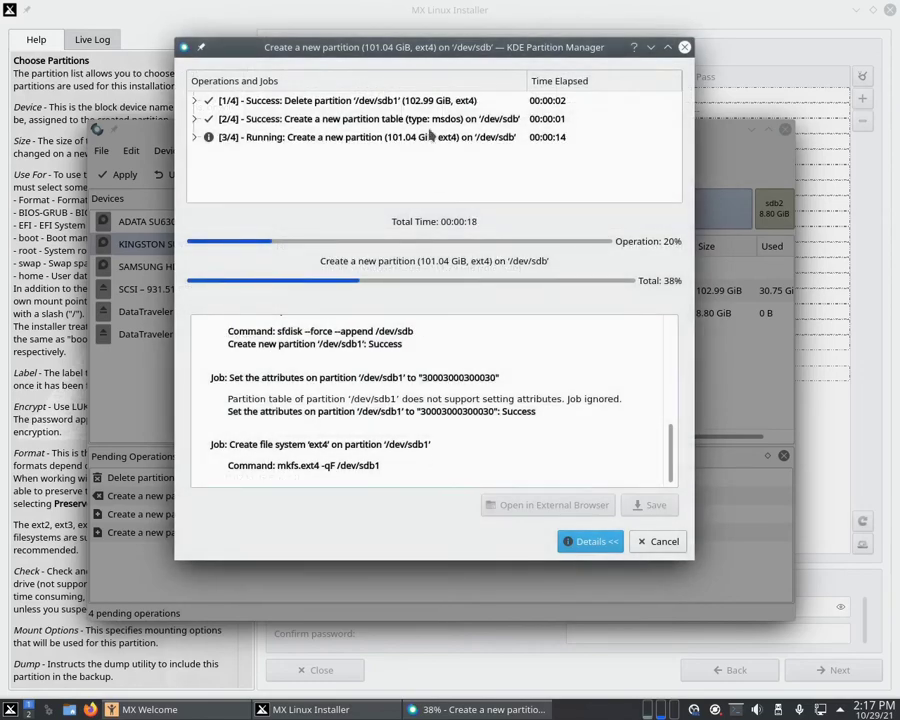
drag(447, 120, 447, 116)
drag(428, 622, 440, 662)
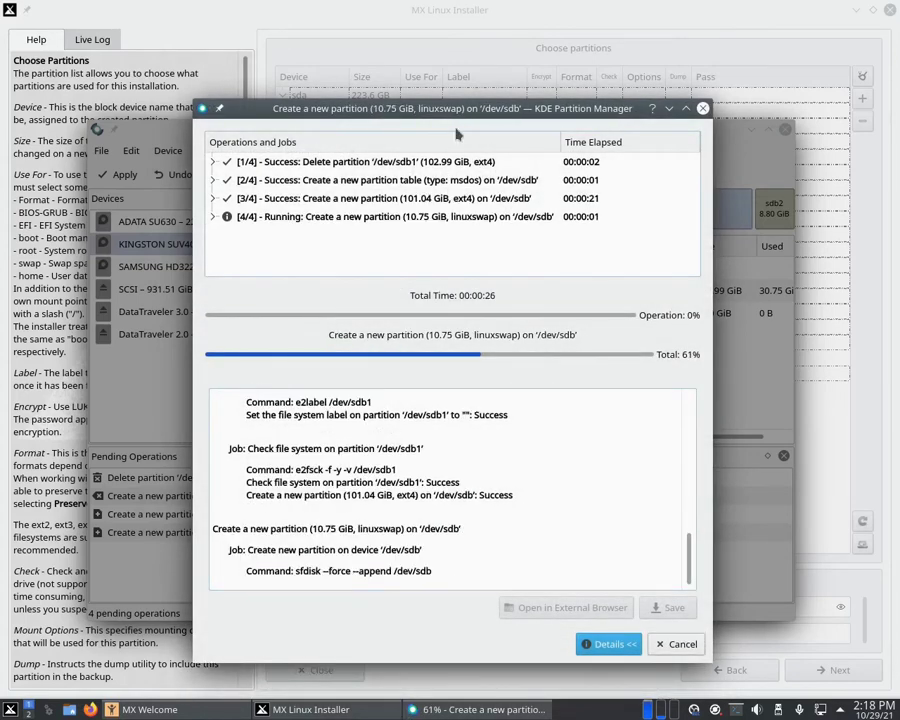
drag(453, 107, 439, 87)
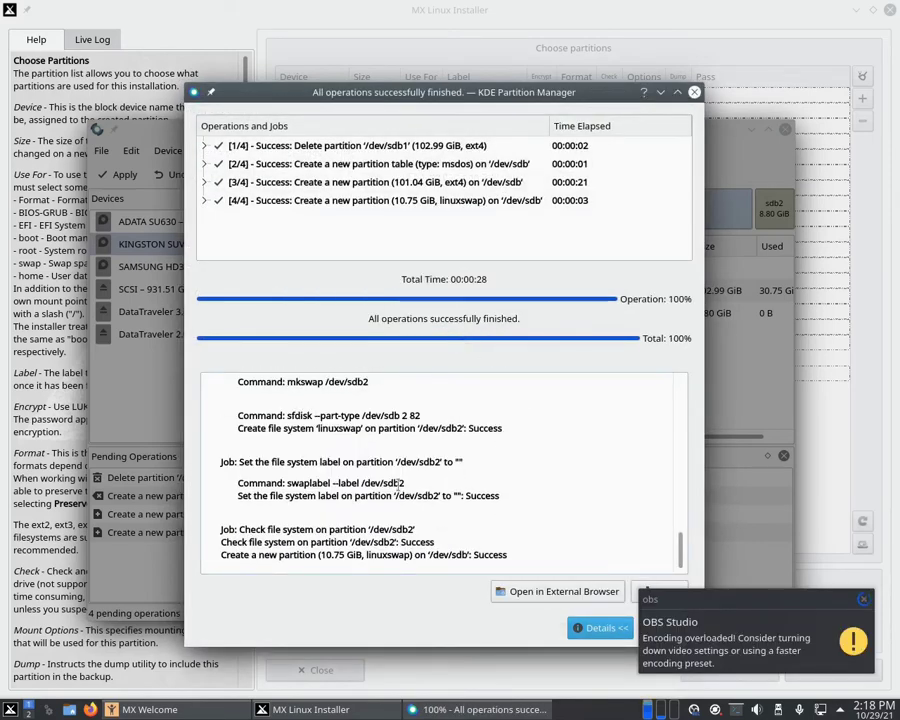
click(865, 602)
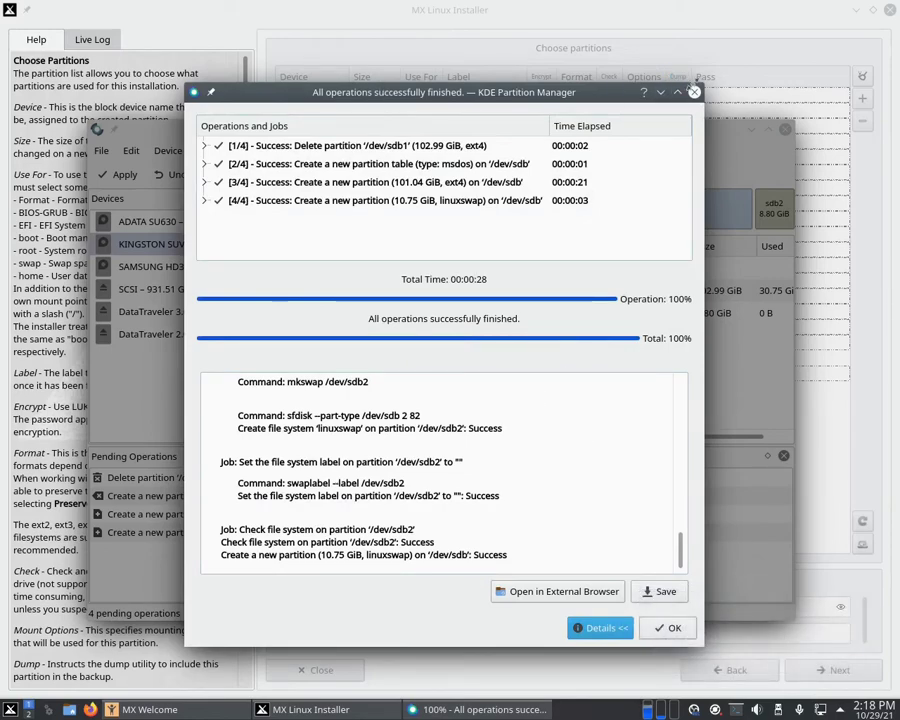
click(694, 91)
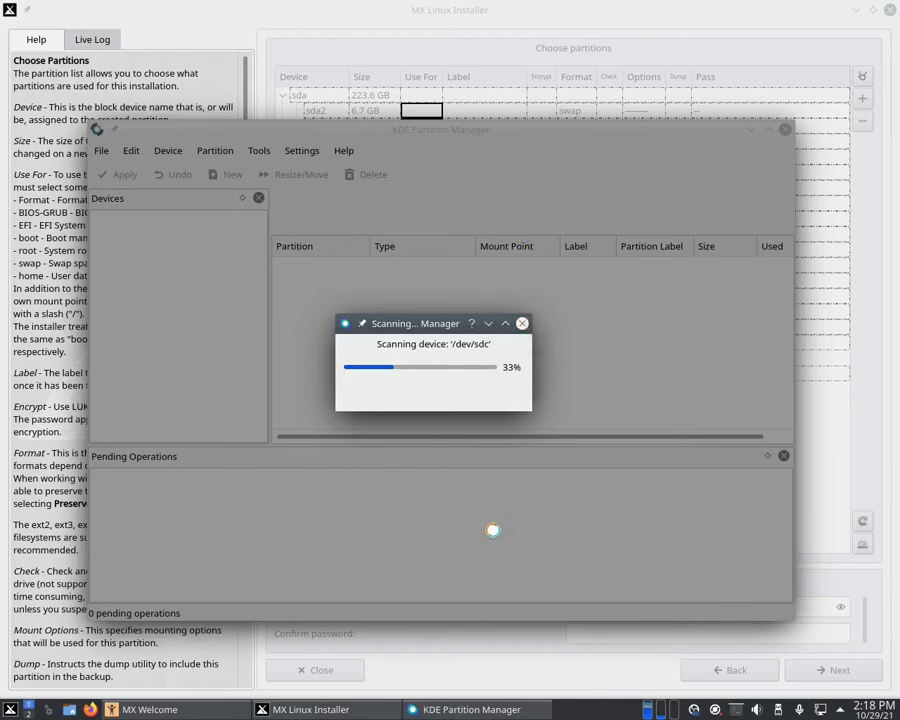
right_click(484, 712)
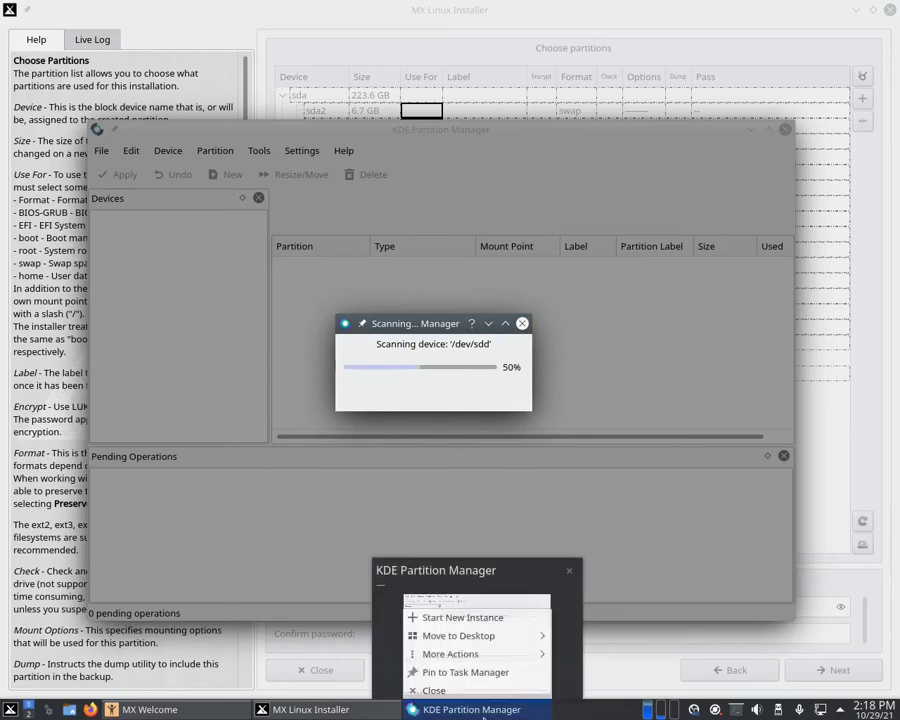
click(510, 687)
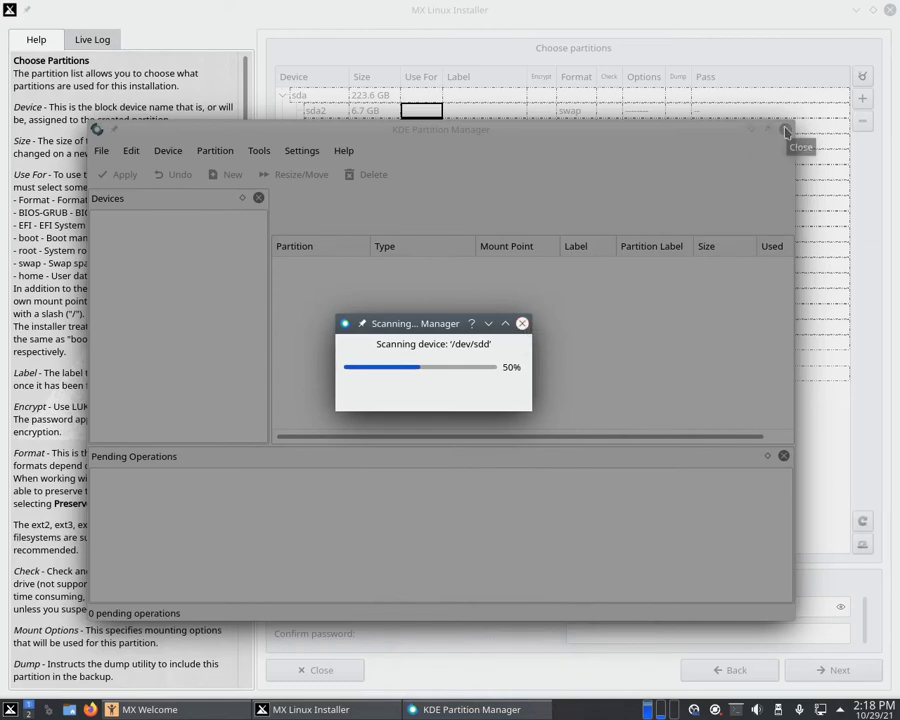
drag(425, 323, 381, 312)
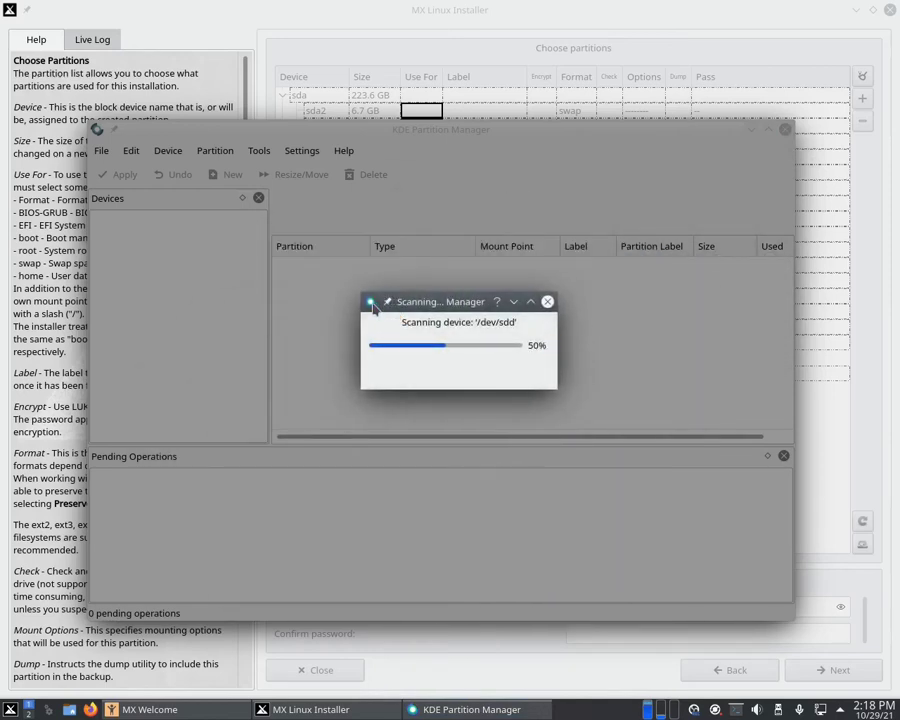
right_click(374, 304)
click(434, 389)
click(547, 302)
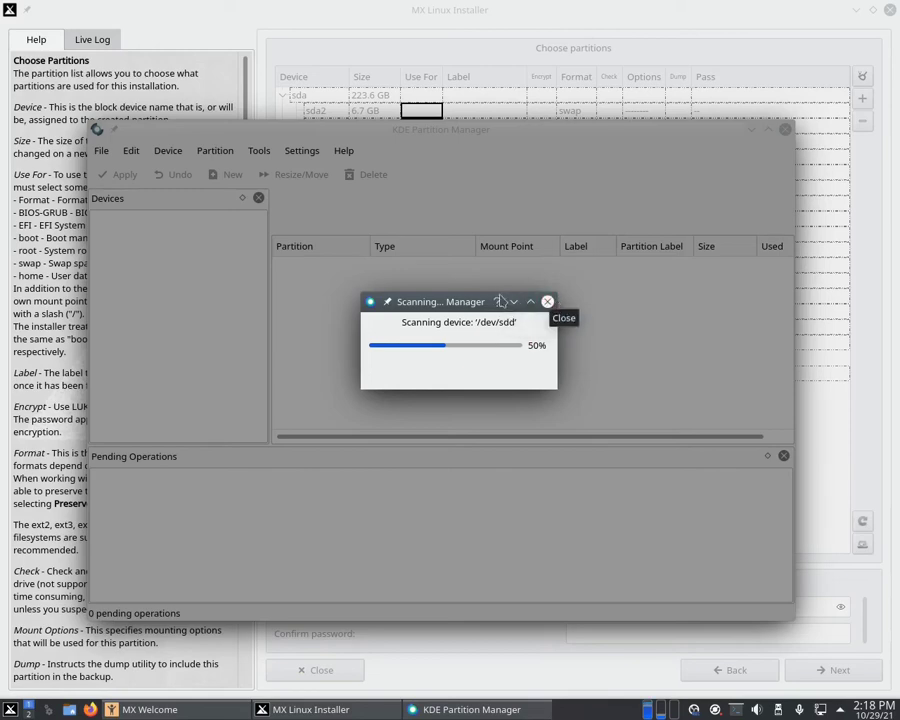
drag(588, 141, 263, 478)
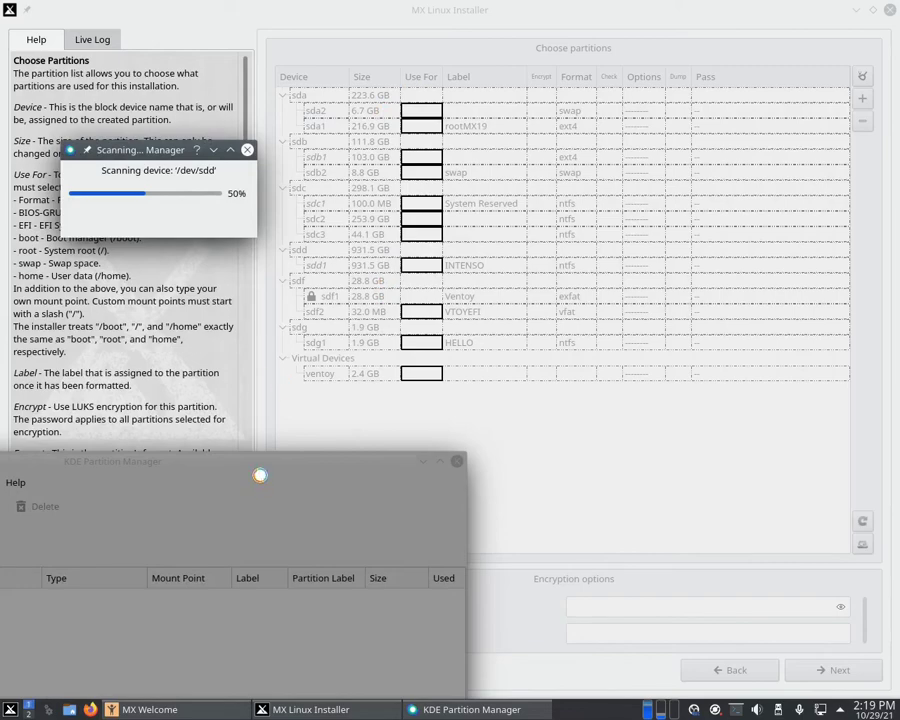
click(290, 462)
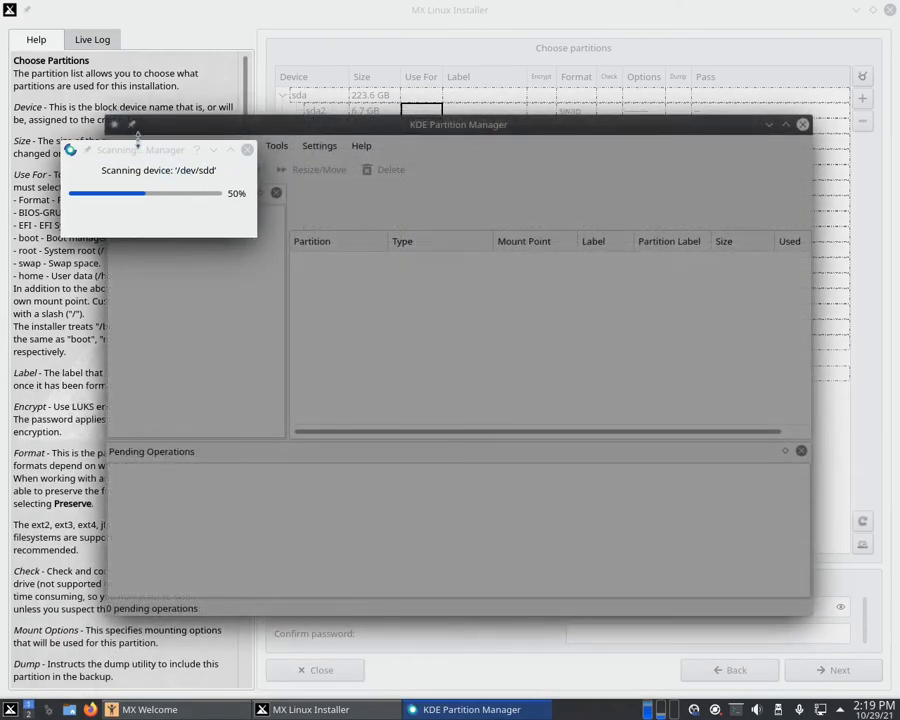
drag(146, 150, 385, 315)
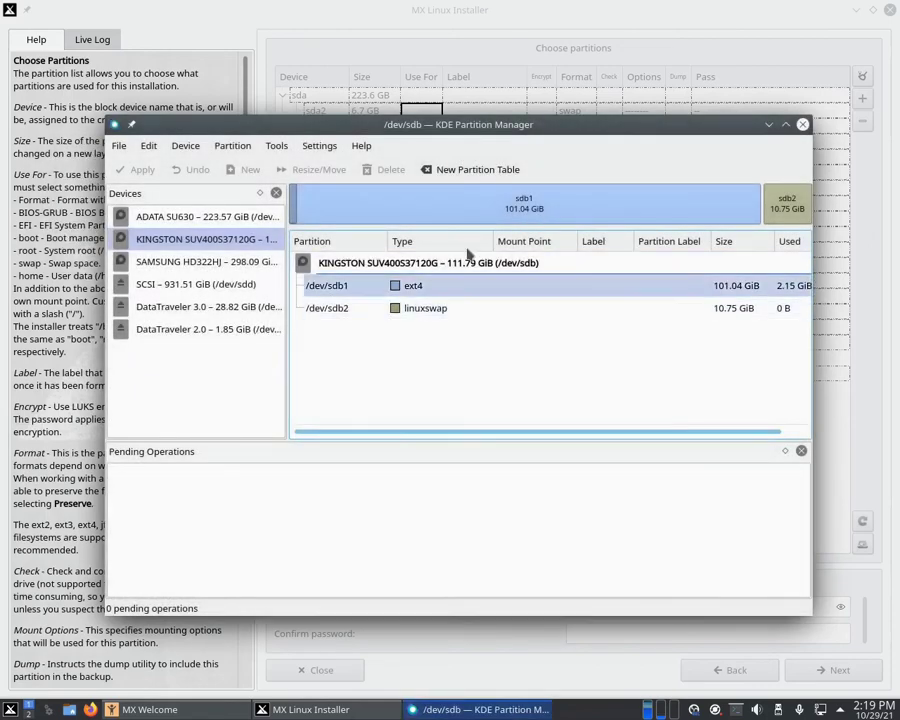
- Close the partition manager and set the sdb1 partition on the KINGSTON drive to be used for root
click(802, 125)
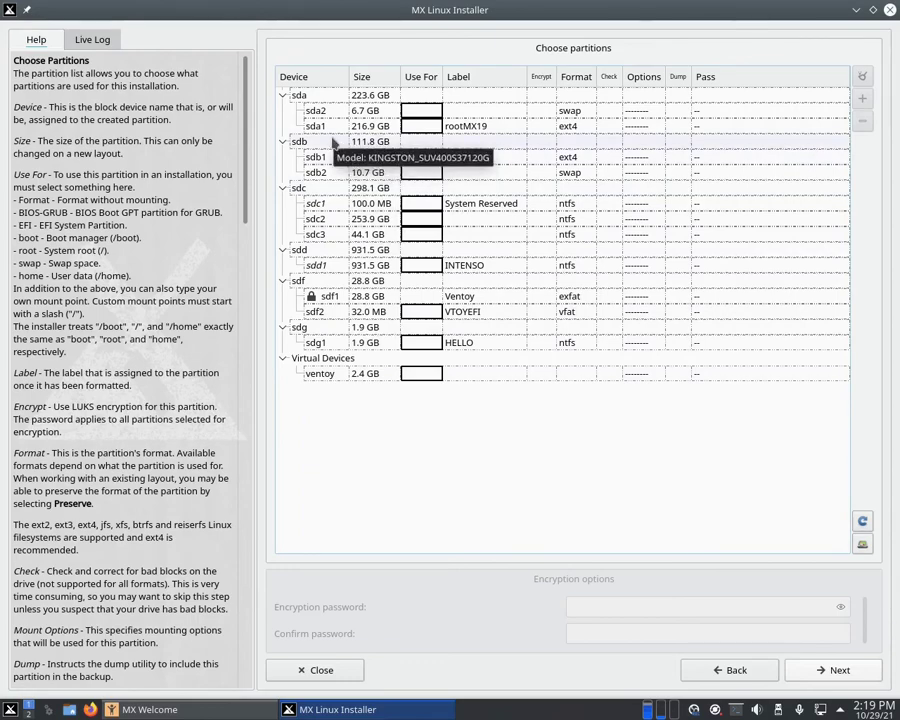
click(418, 157)
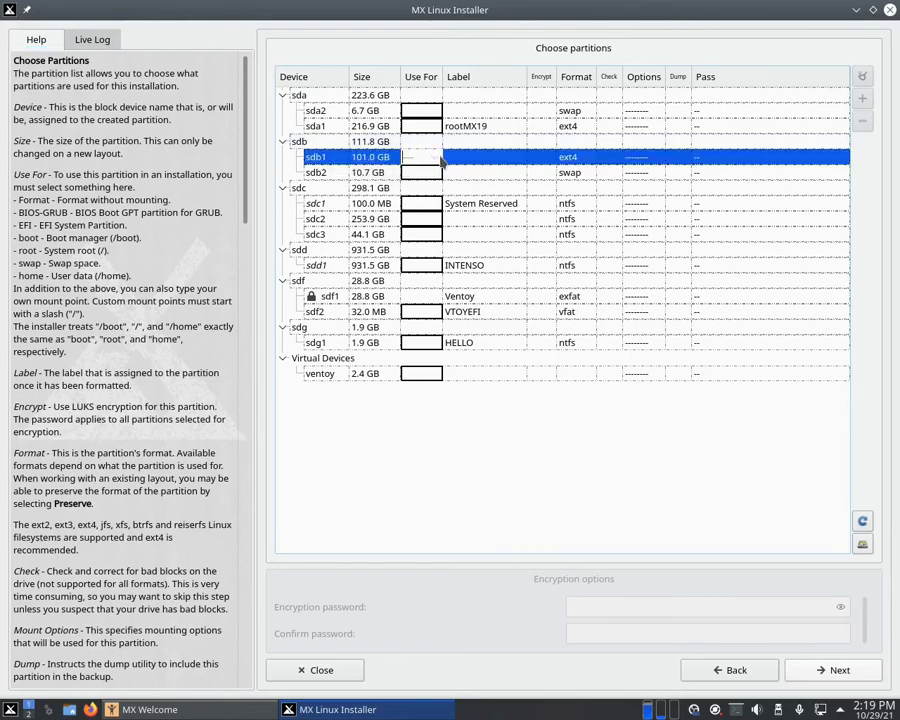
click(432, 160)
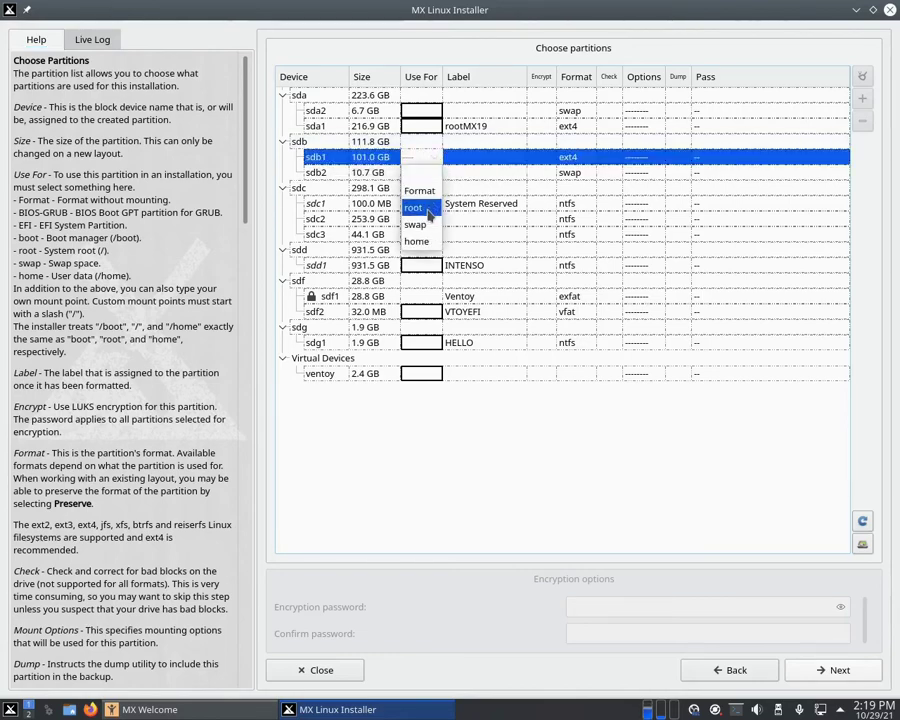
click(427, 210)
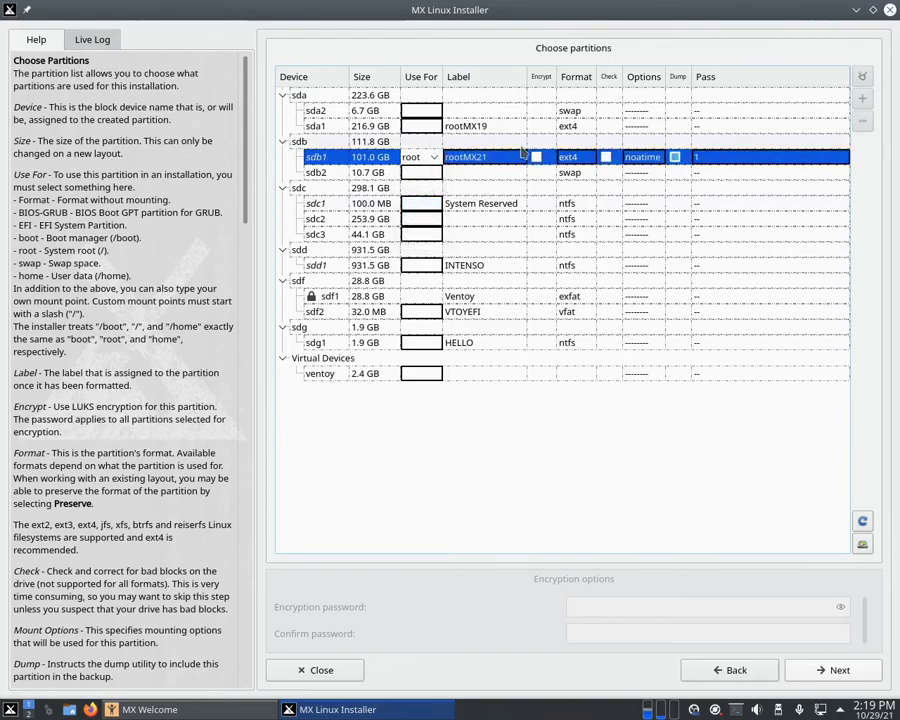
- Set the sdb2 partition on the KINGSTON drive to be used for swap
click(415, 174)
click(434, 174)
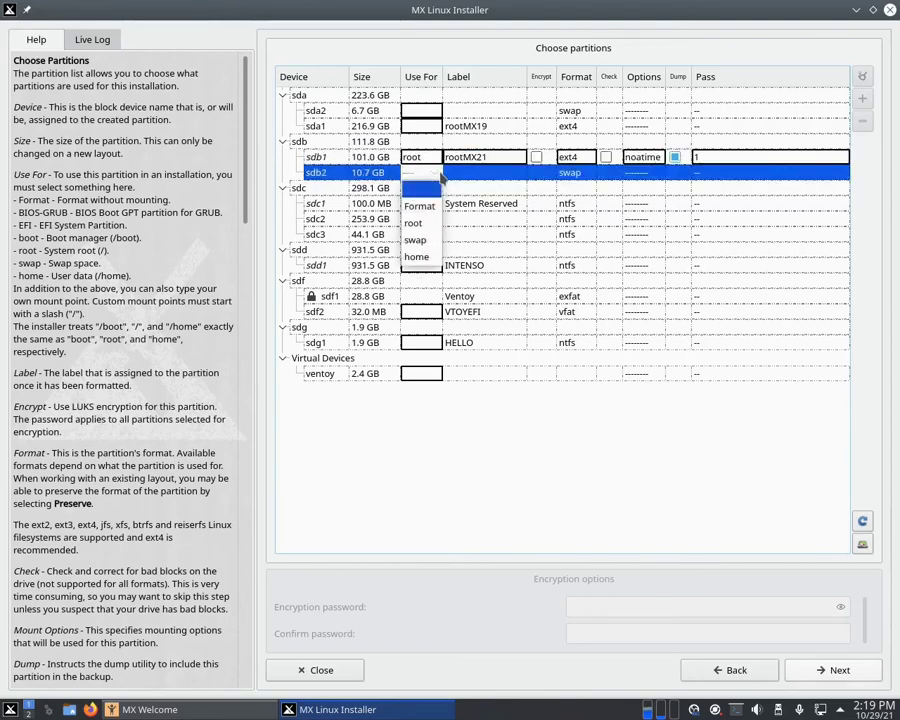
click(434, 241)
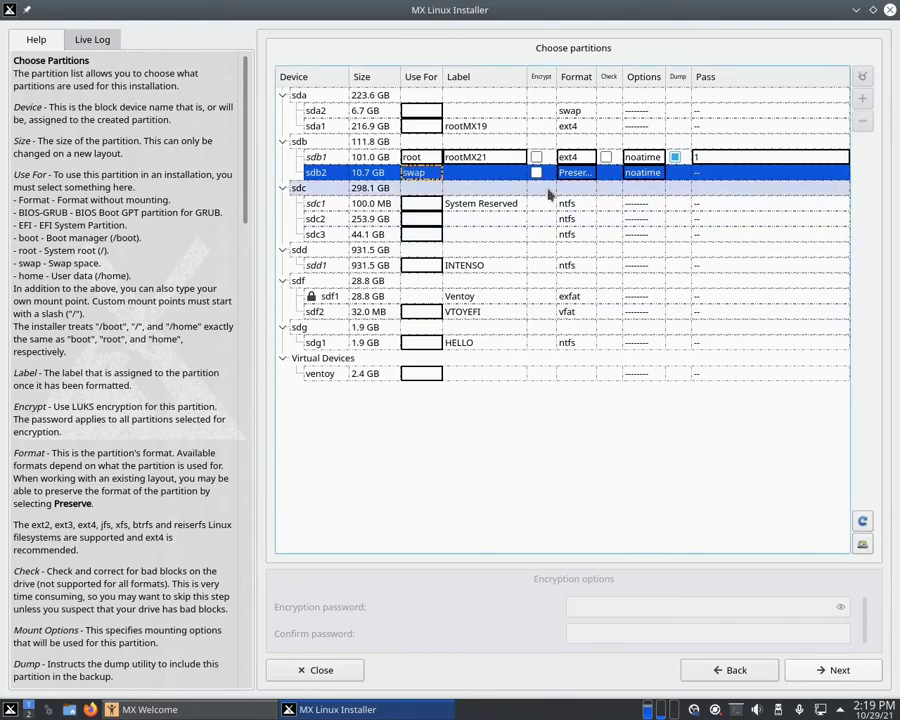
click(490, 165)
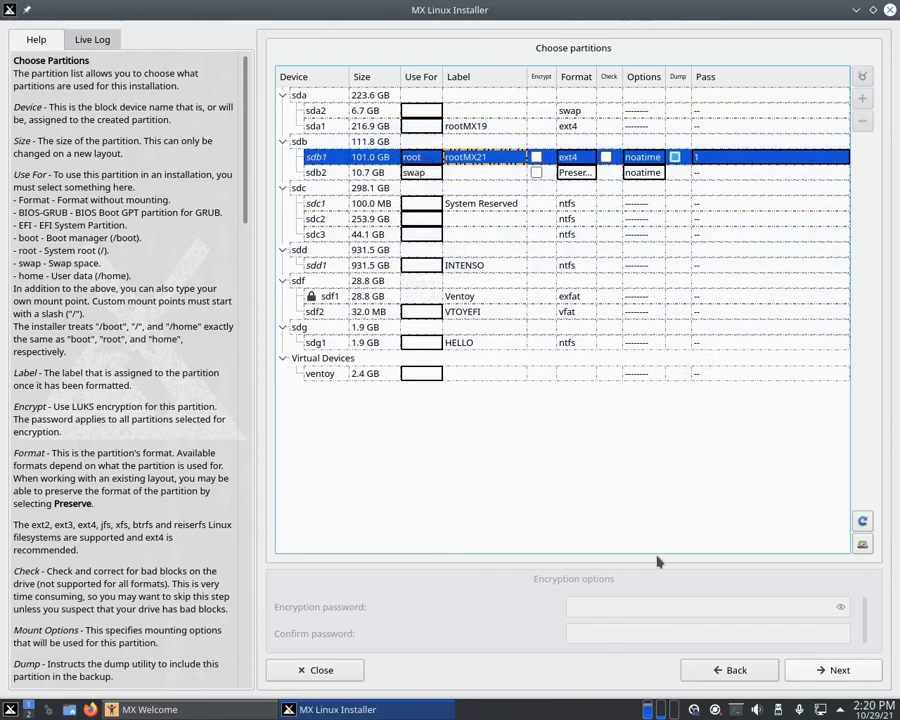
- Continue past the partition choices, review the details of the requested actions, and confirm the start of the installation
click(830, 670)
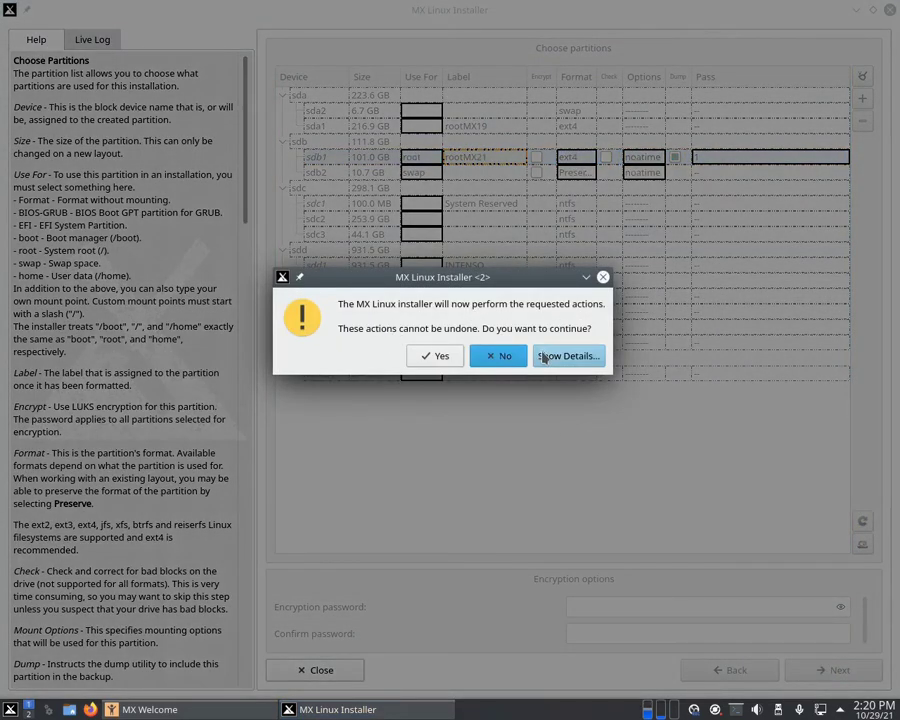
click(545, 357)
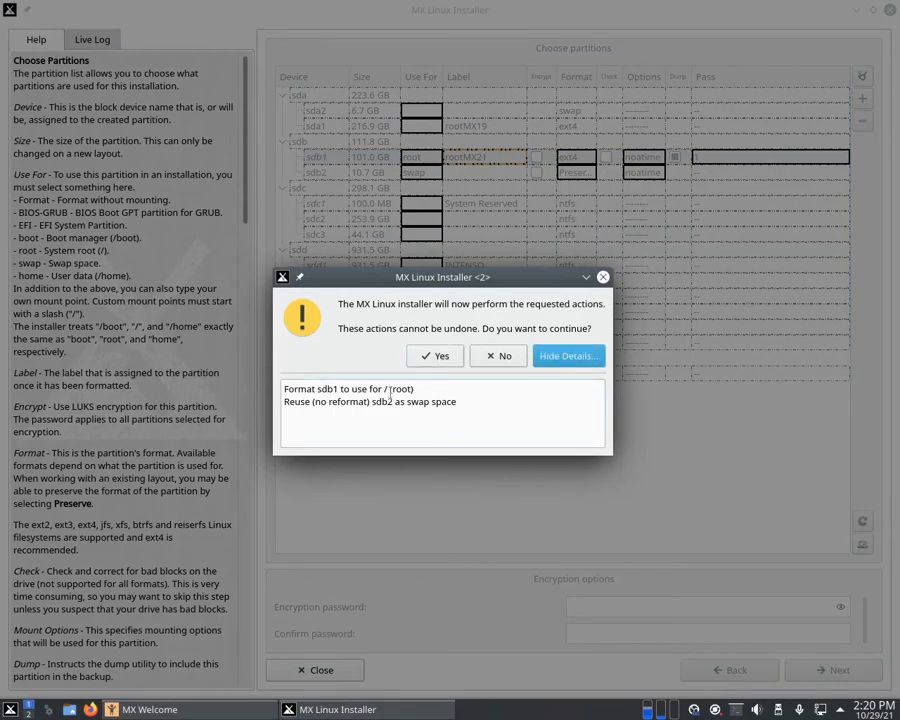
click(441, 355)
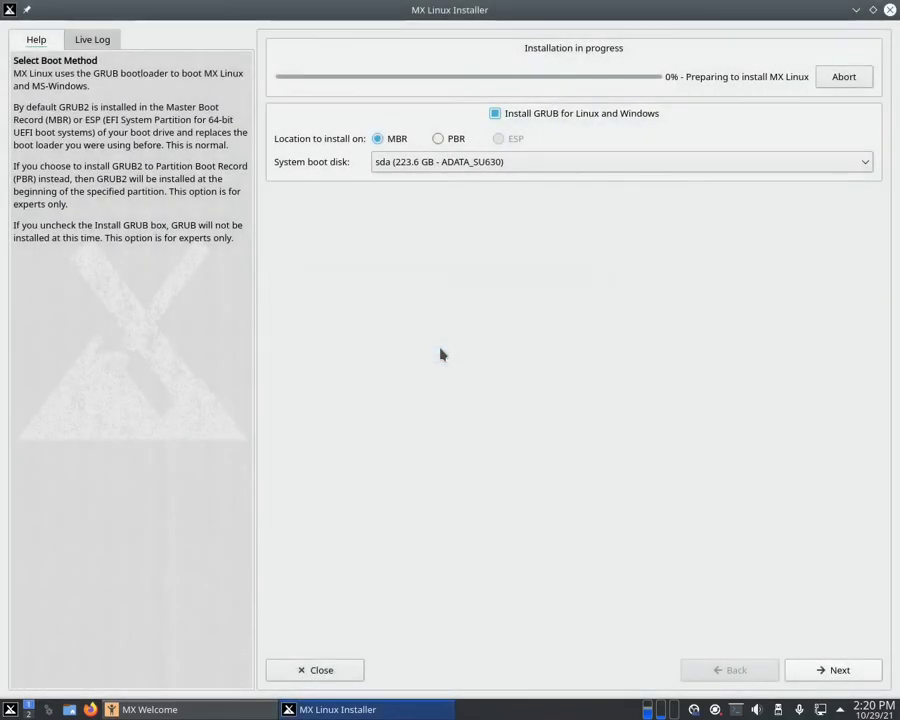
- Choose sdb (KINGSTON_SUV400S37120G) as the system boot disk for GRUB, keep MBR as the location, and continue
click(546, 163)
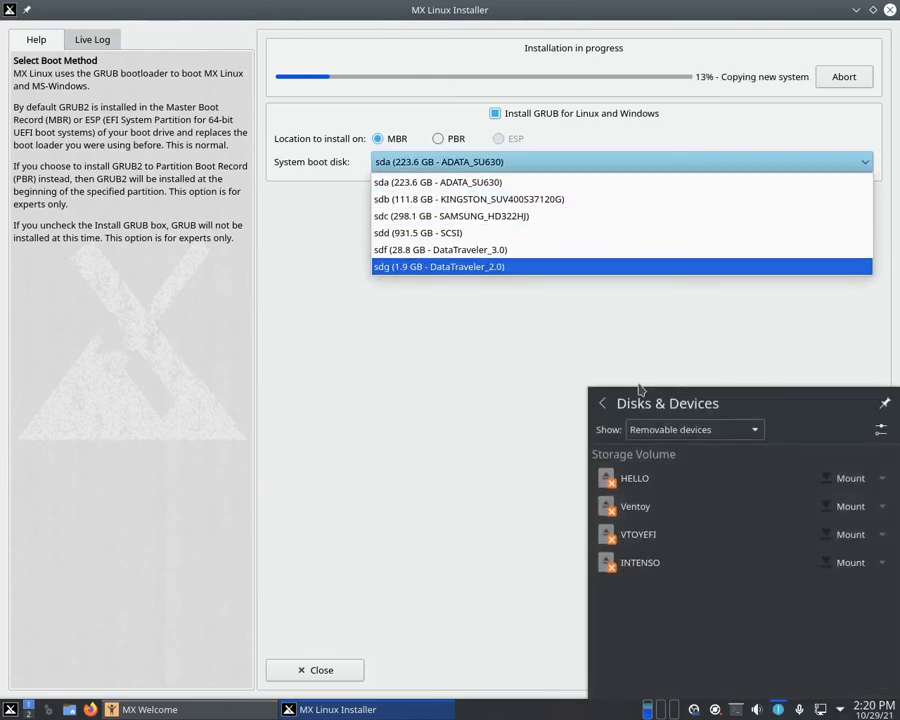
click(735, 335)
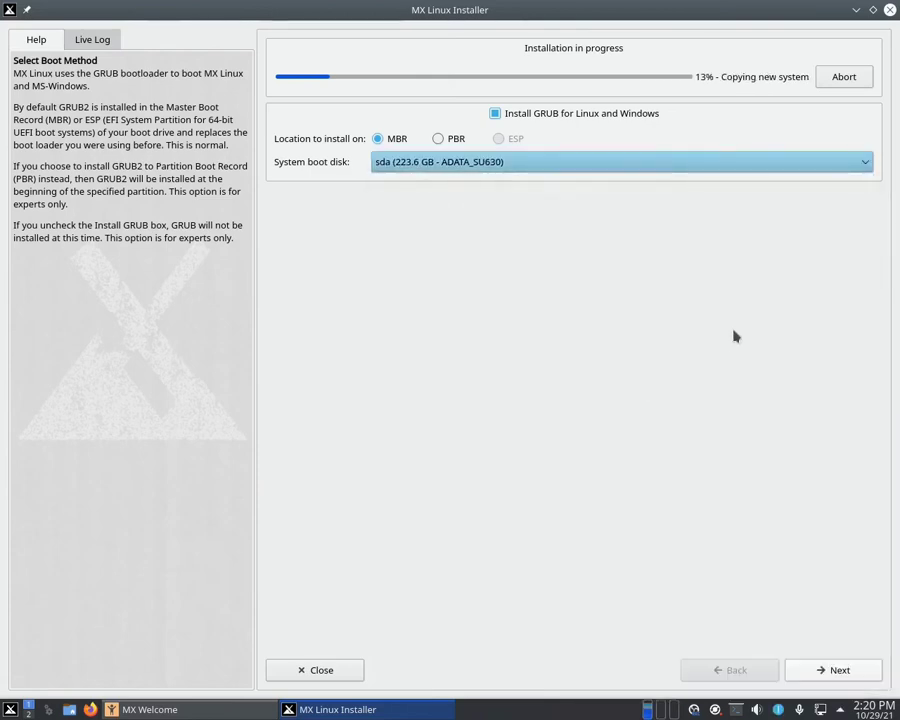
click(558, 167)
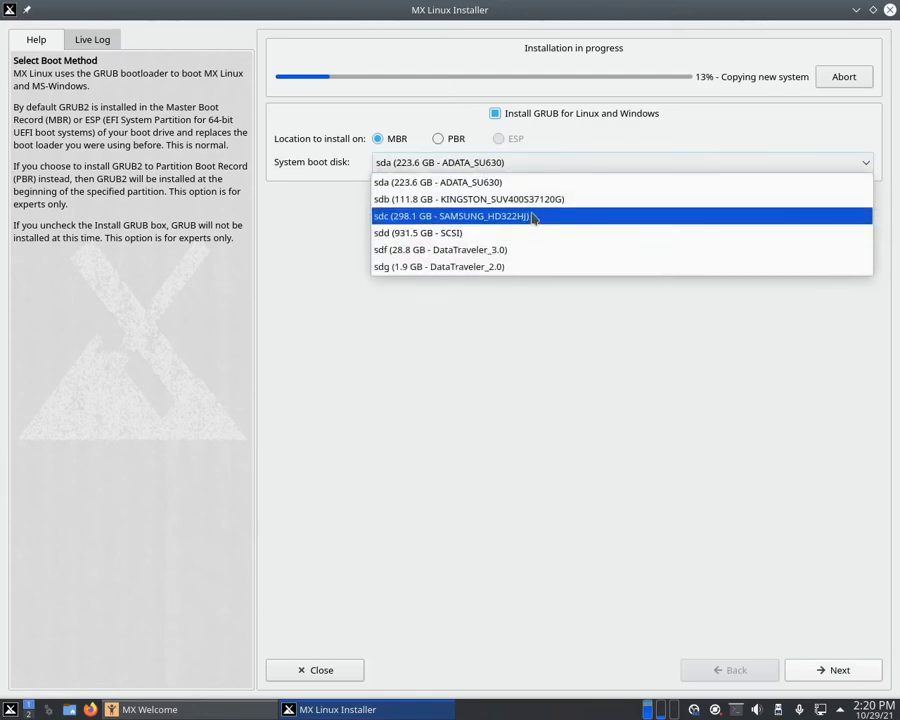
click(530, 199)
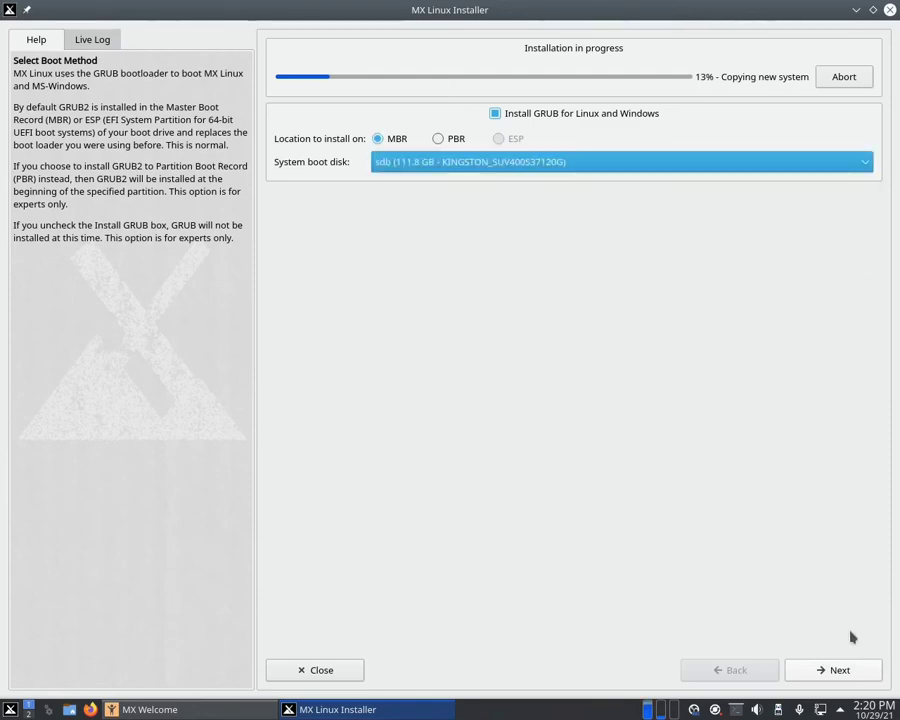
click(856, 667)
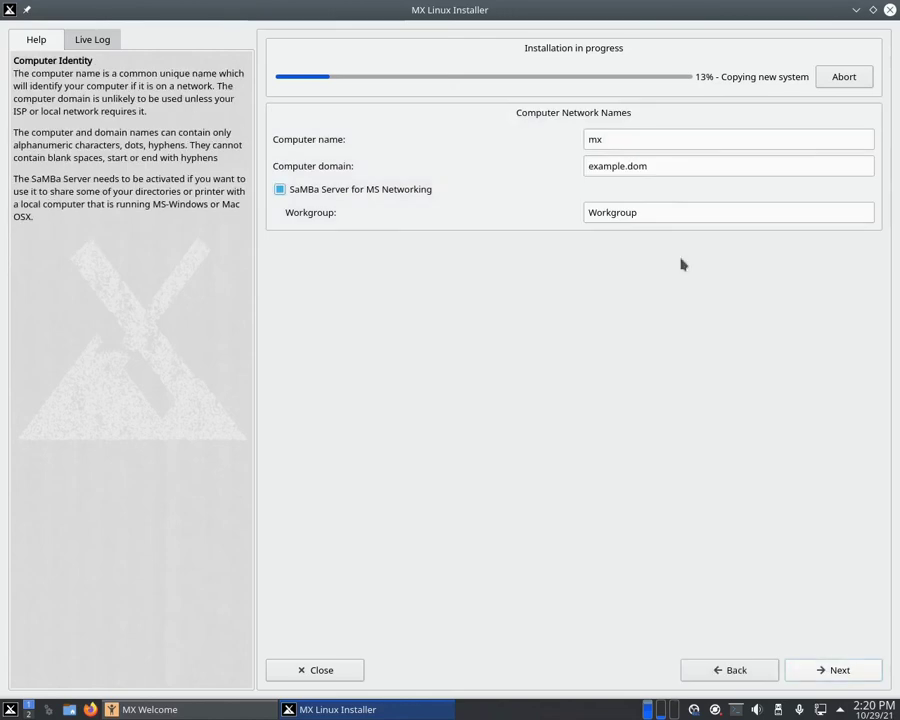
- Keep the computer name mx, the domain example.dom and the Samba workgroup, and continue to the localization settings
double_click(699, 131)
click(720, 132)
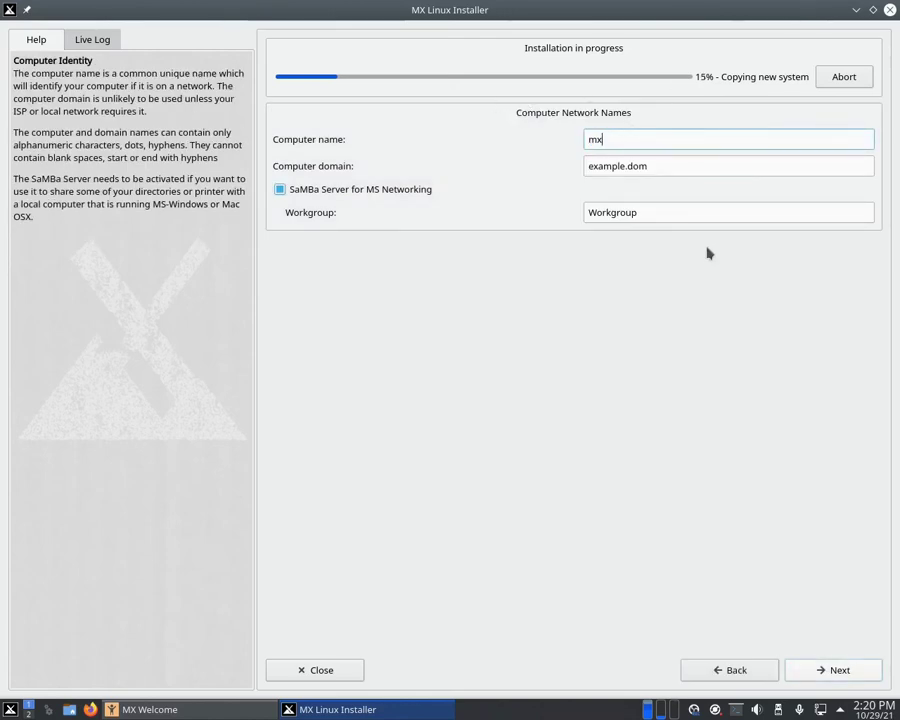
click(853, 676)
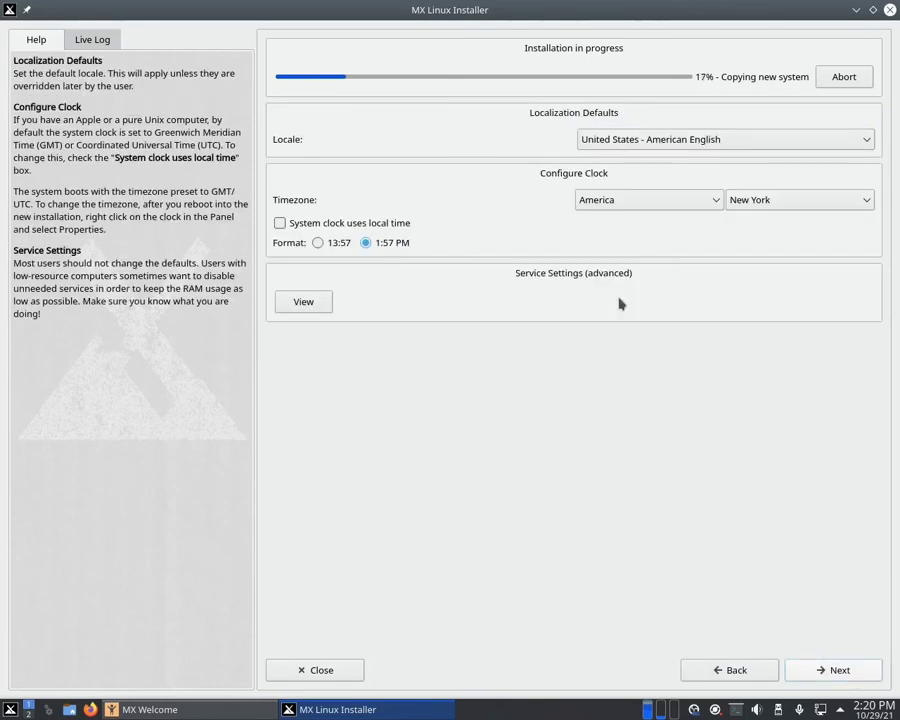
- Set the clock to the 24-hour format (13:57) and disable the bluetooth service in the advanced service settings
click(320, 245)
click(304, 302)
click(402, 358)
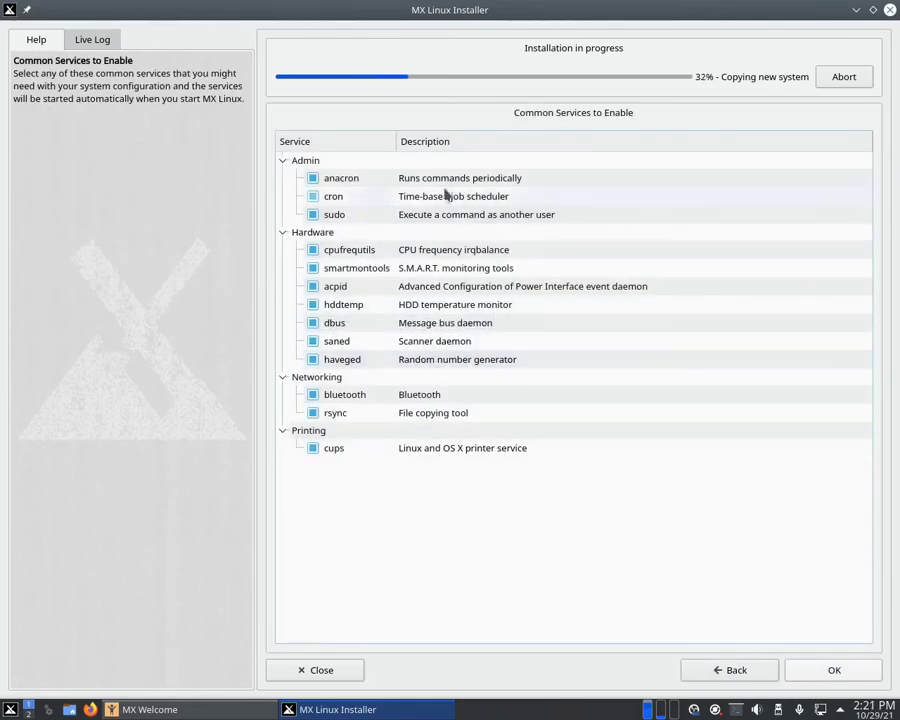
click(299, 394)
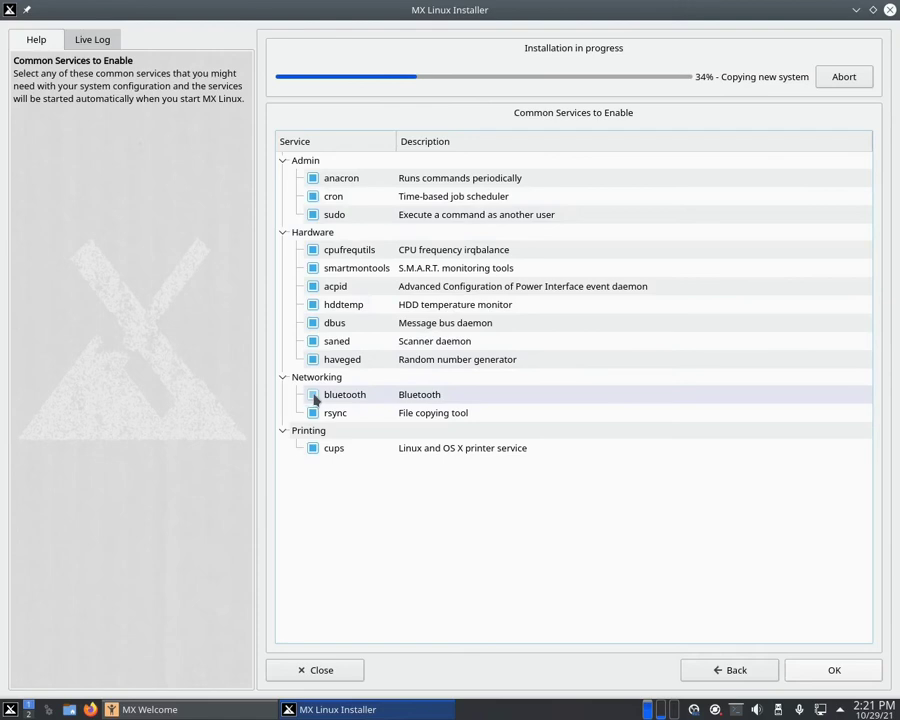
click(313, 395)
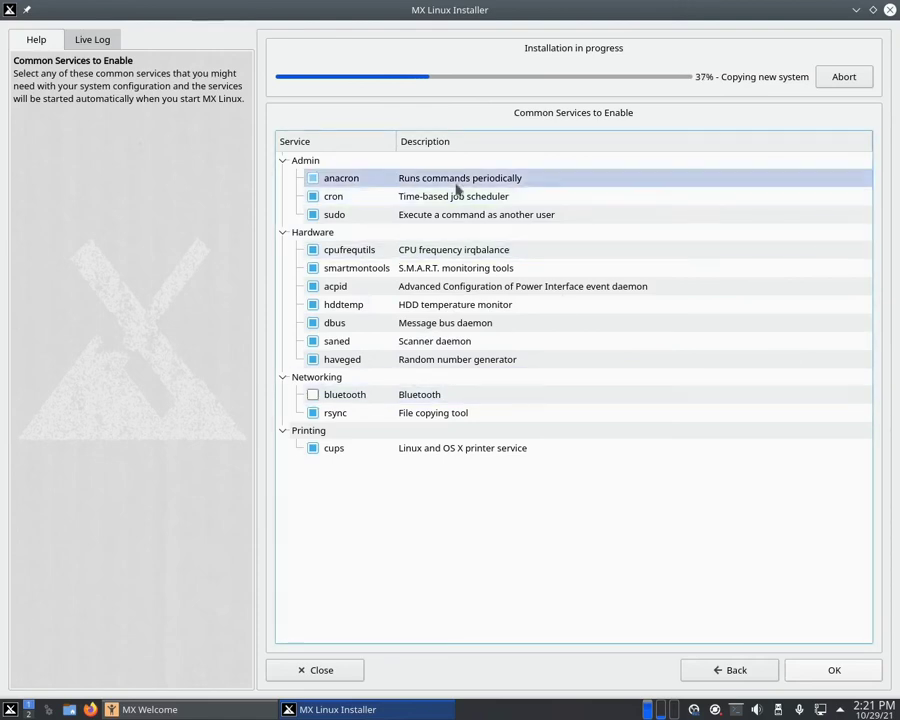
click(476, 368)
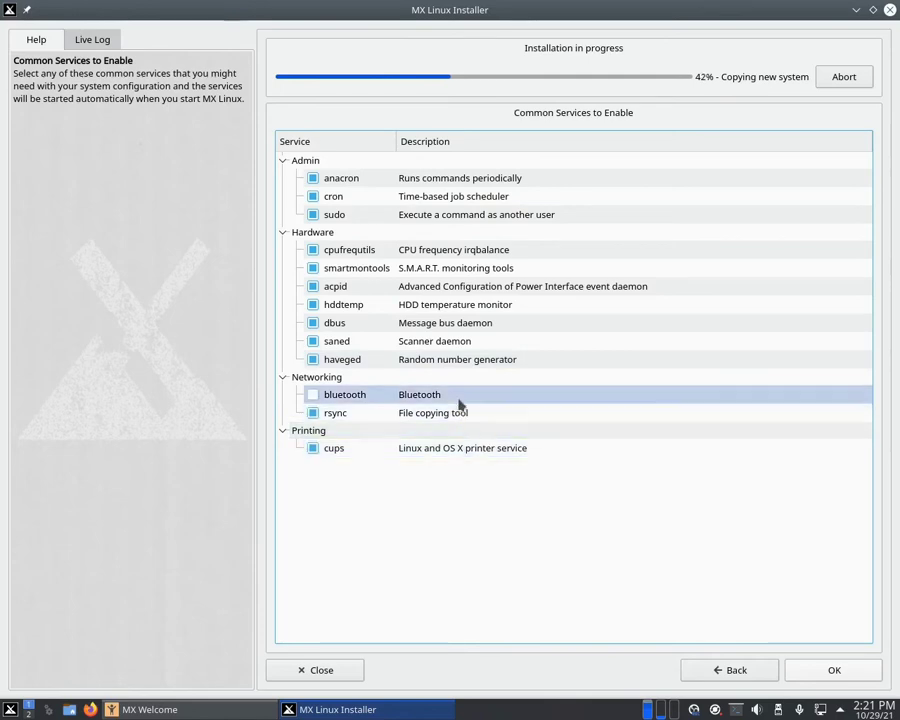
click(505, 396)
click(834, 669)
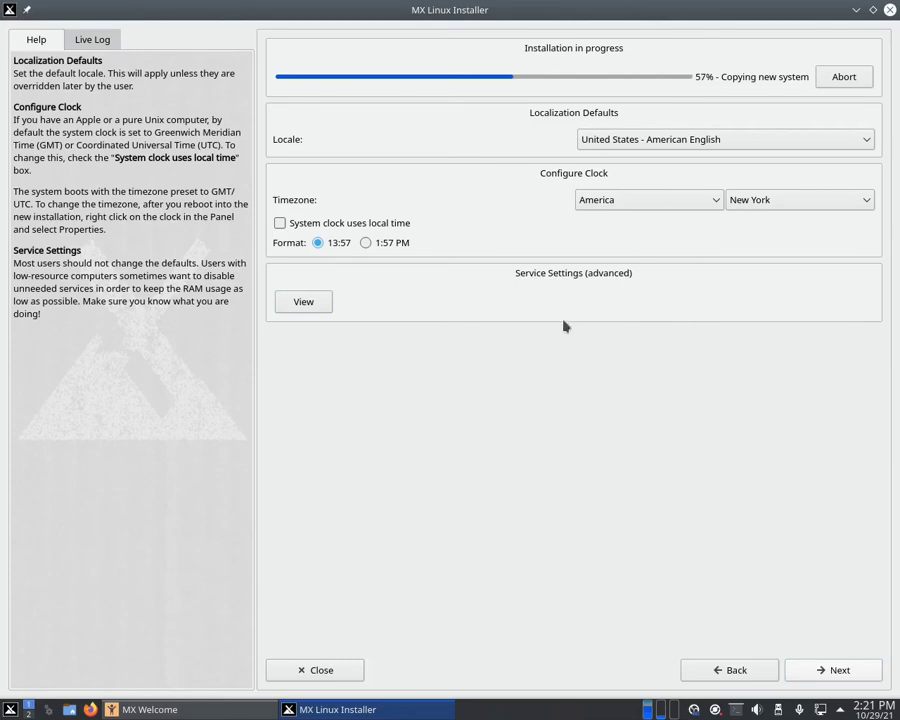
- Continue past the localization settings and fill in the default user's login name, account password and password confirmation
click(840, 672)
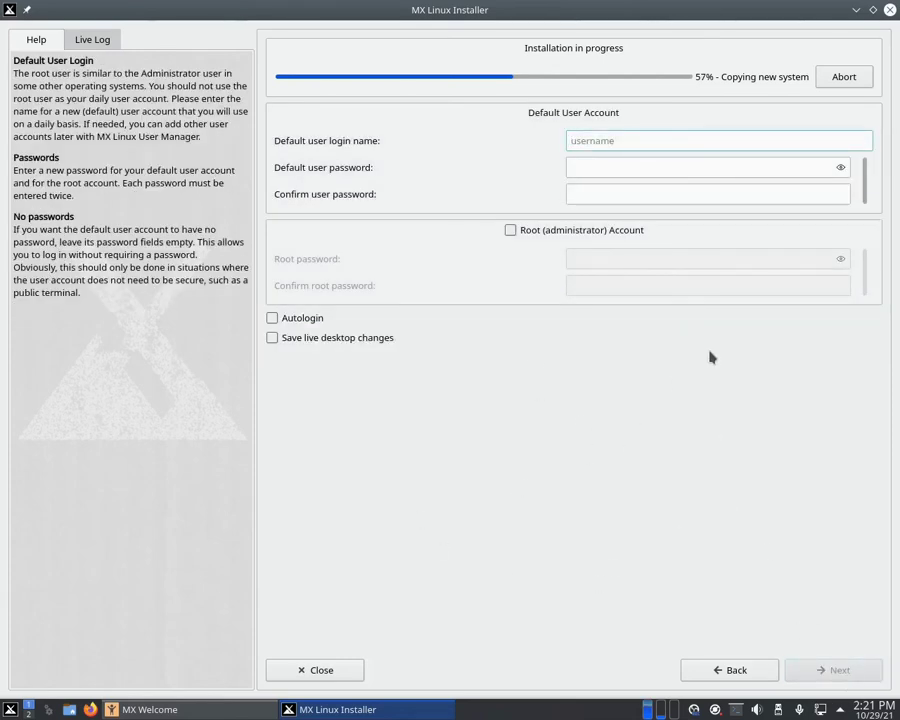
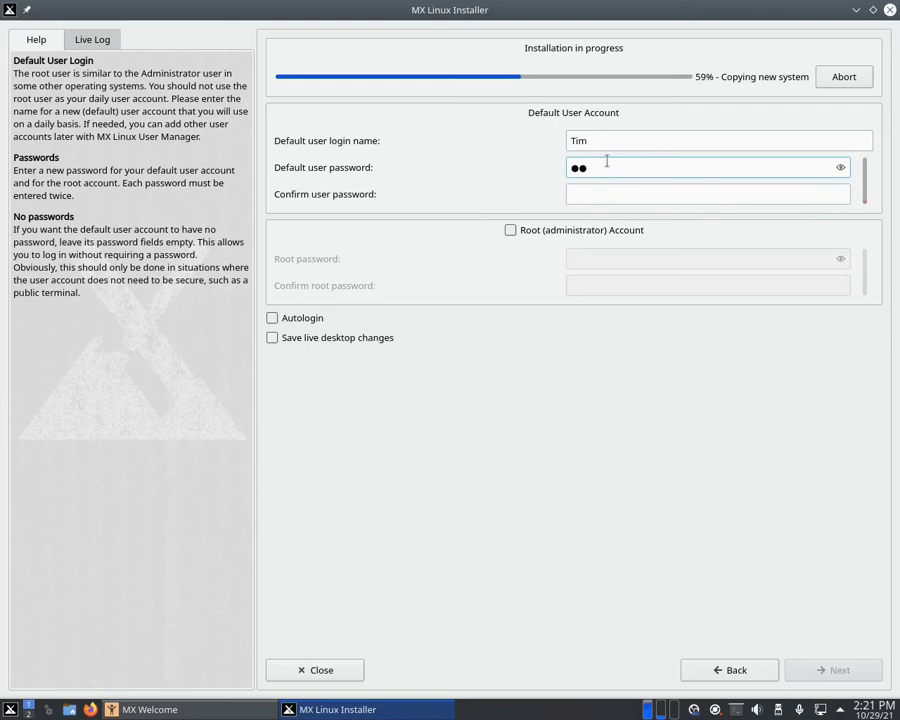
click(583, 193)
text(a)
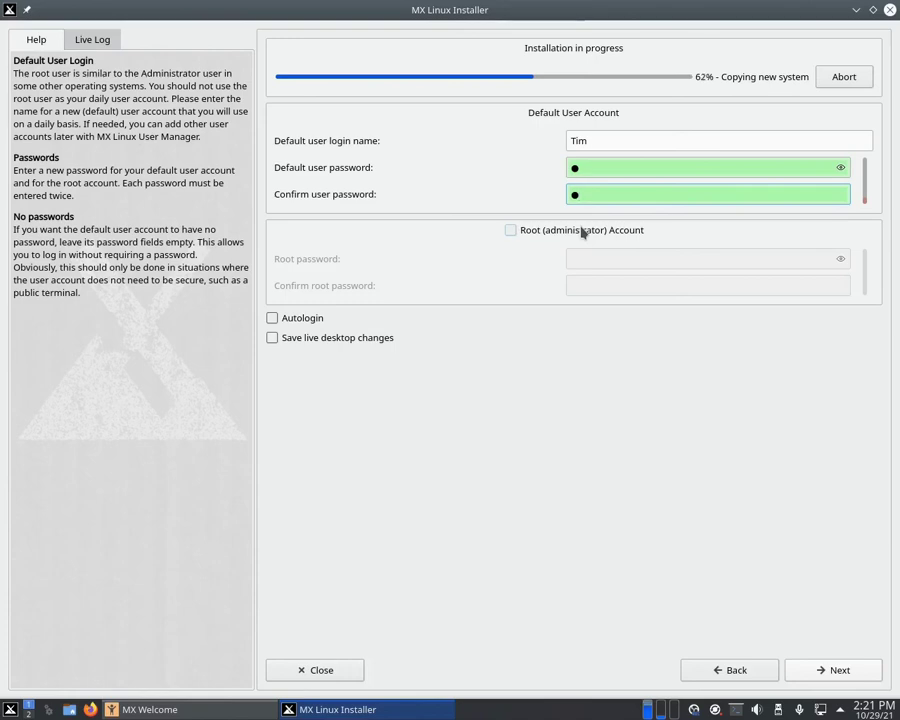
- Enable the root (administrator) account, enter and confirm the root password, and continue to the installation progress page
click(583, 231)
click(582, 257)
text(aa)
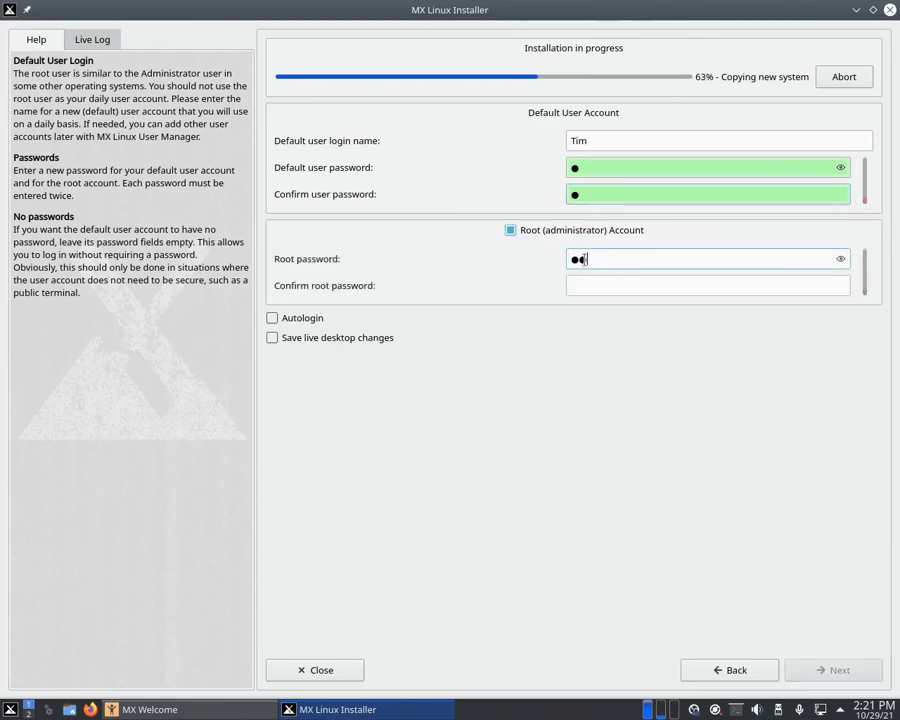
click(583, 284)
text(aa)
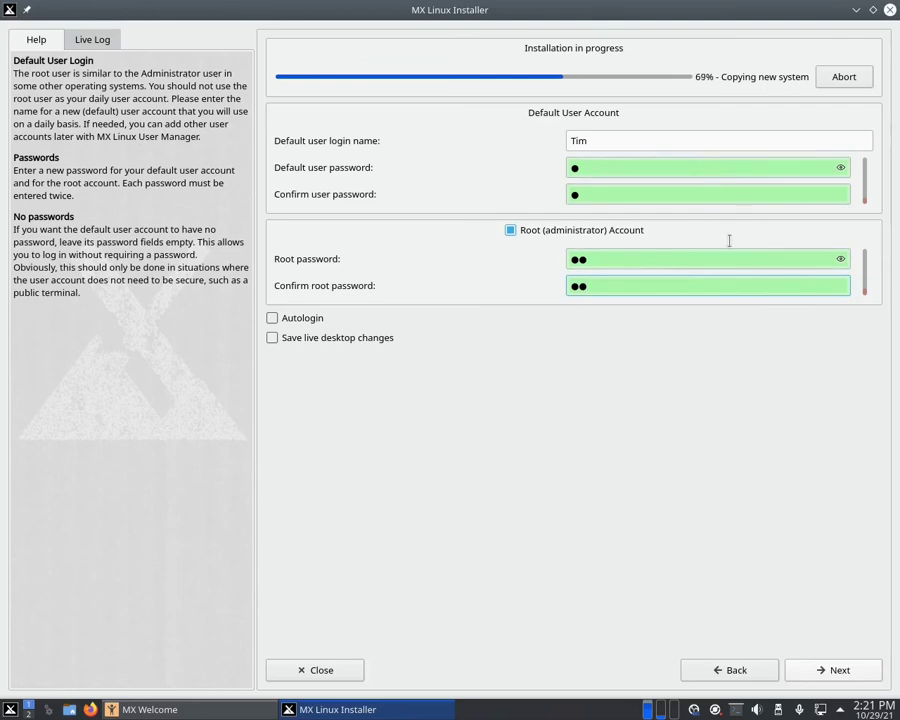
click(808, 669)
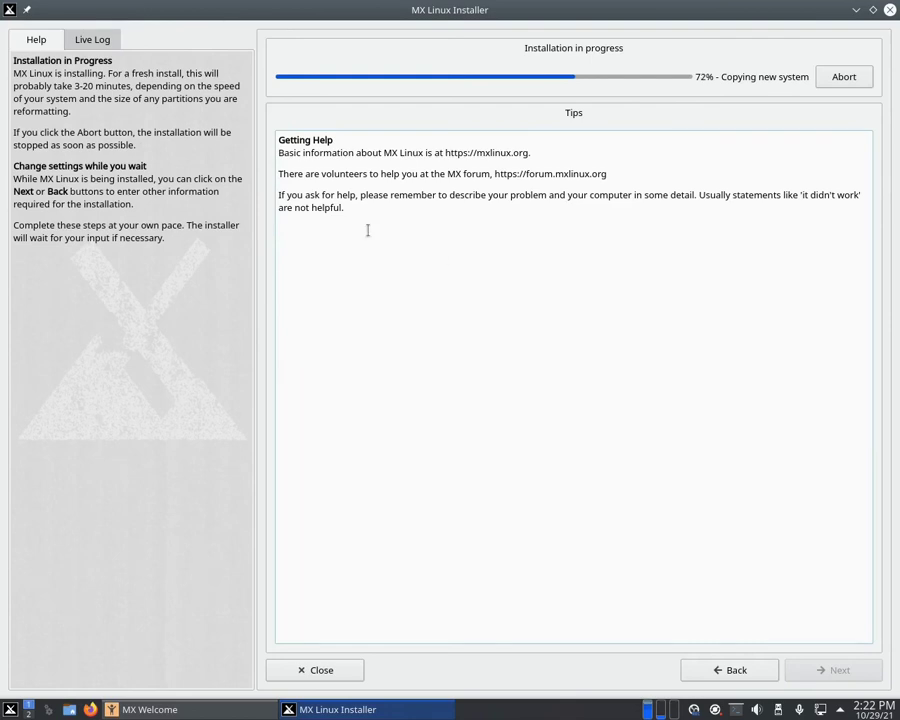
- Look through the installation's live log and return to the help text to check the expected installation time
click(76, 40)
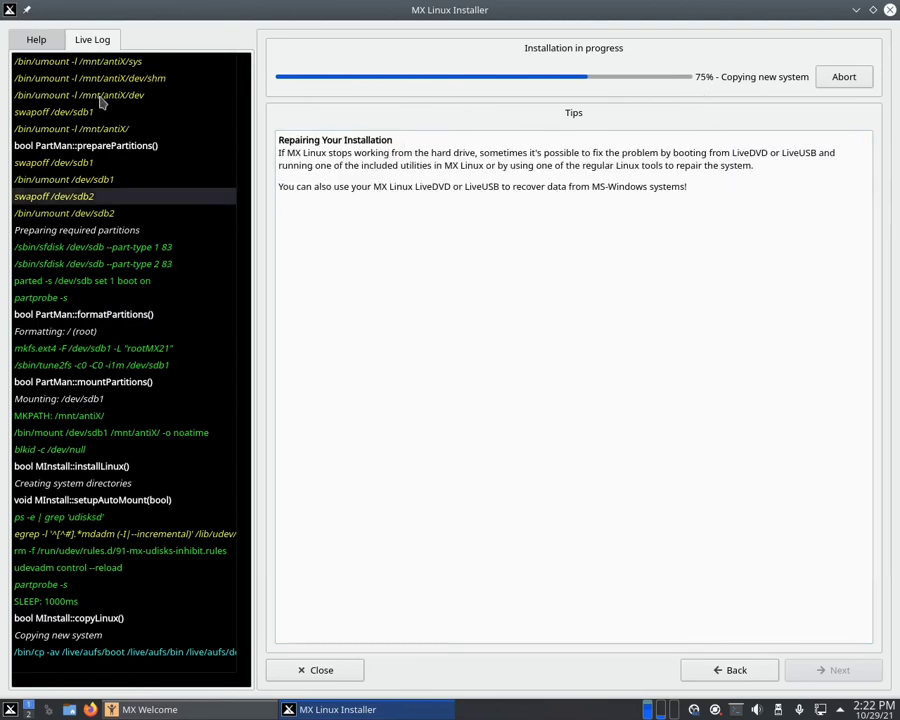
click(40, 40)
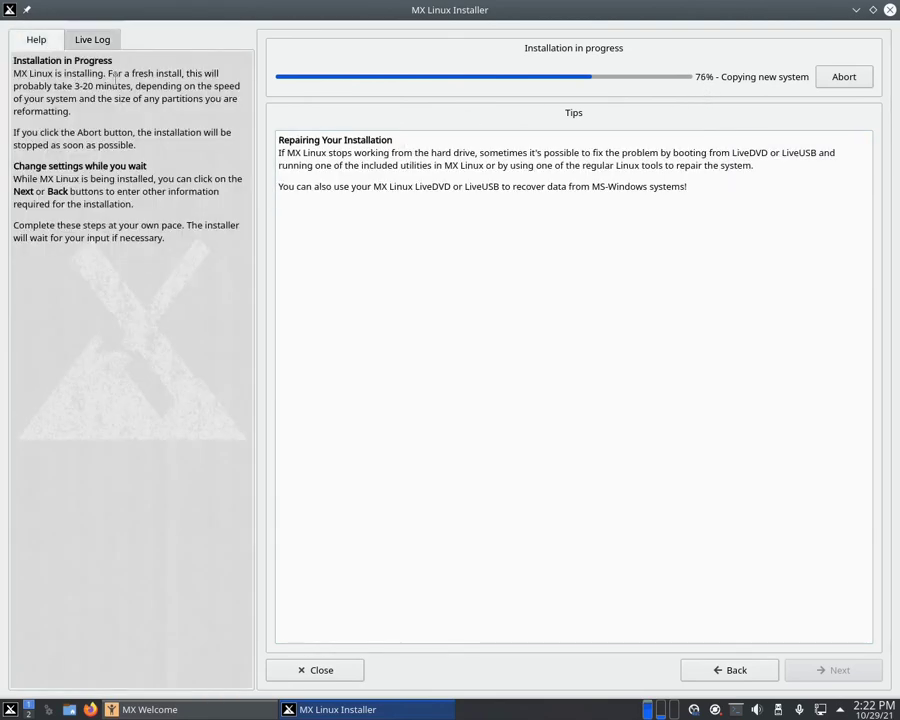
drag(73, 86, 104, 87)
click(369, 338)
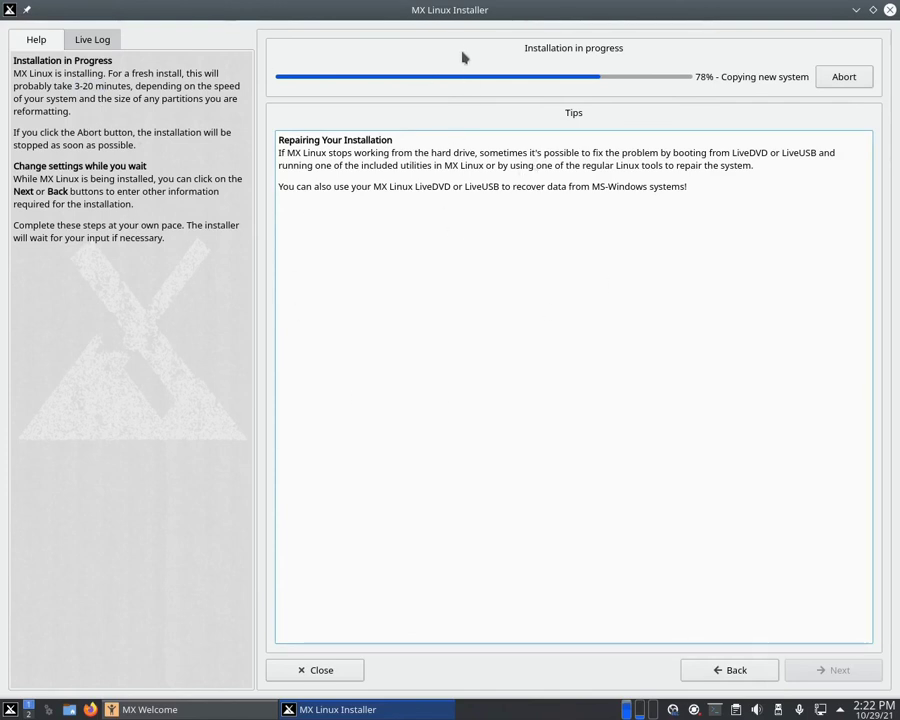
- Restore the maximized installer window to a floating one on the desktop and follow the live log while the installation runs
drag(442, 16, 448, 81)
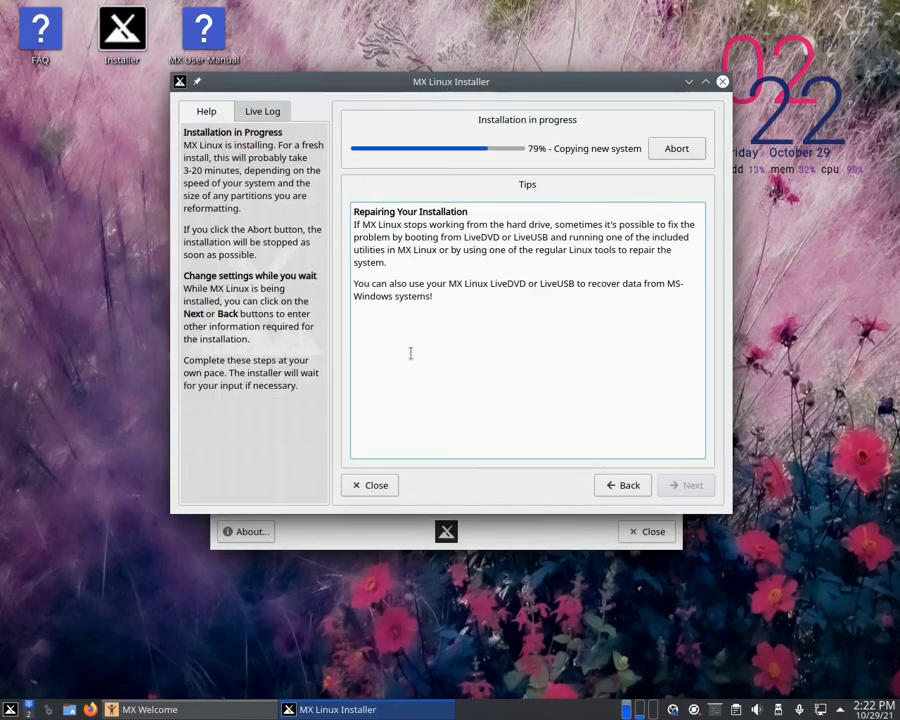
key(ctrl+Tab)
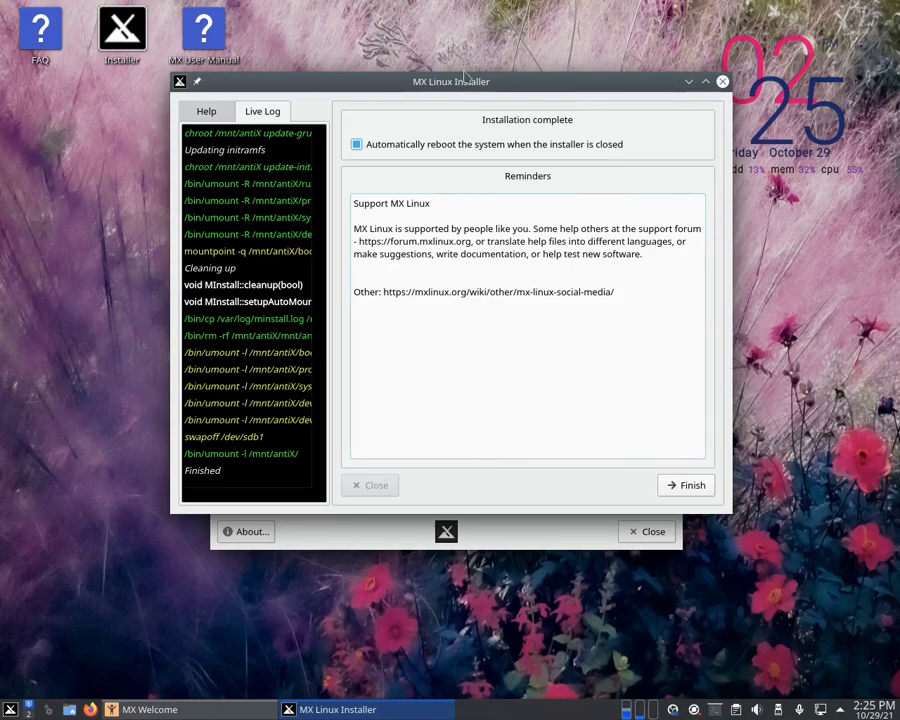
drag(466, 82, 491, 123)
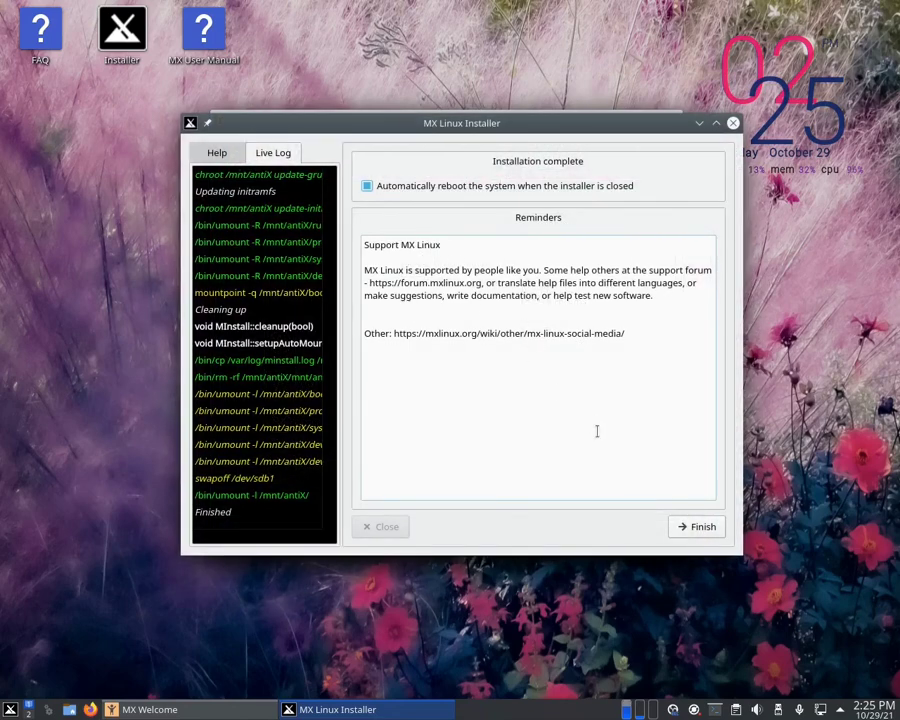